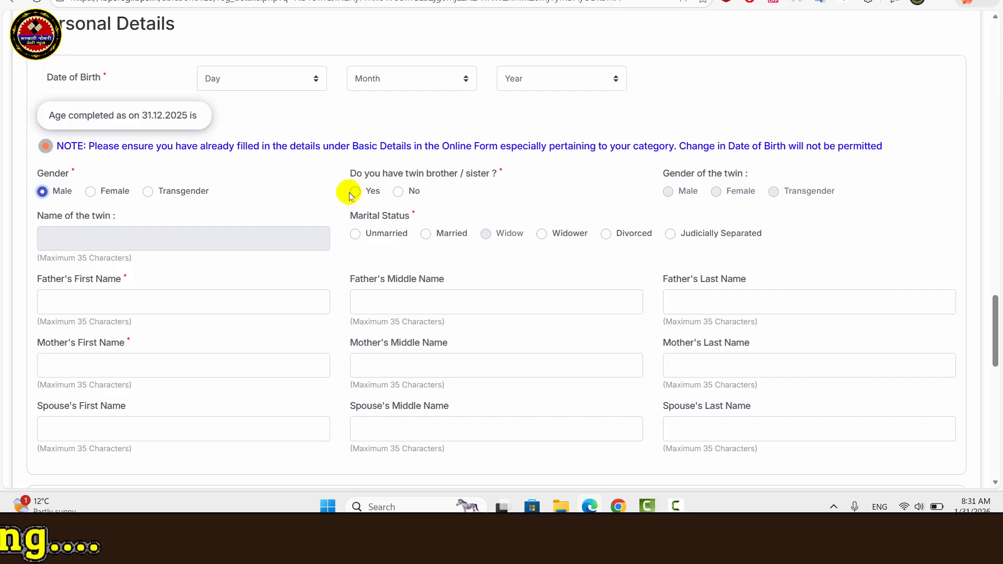
Step: Answer No to having a twin brother or sister and set the marital status to Unmarried
{"action": "left_click", "coordinate": [355, 191]}
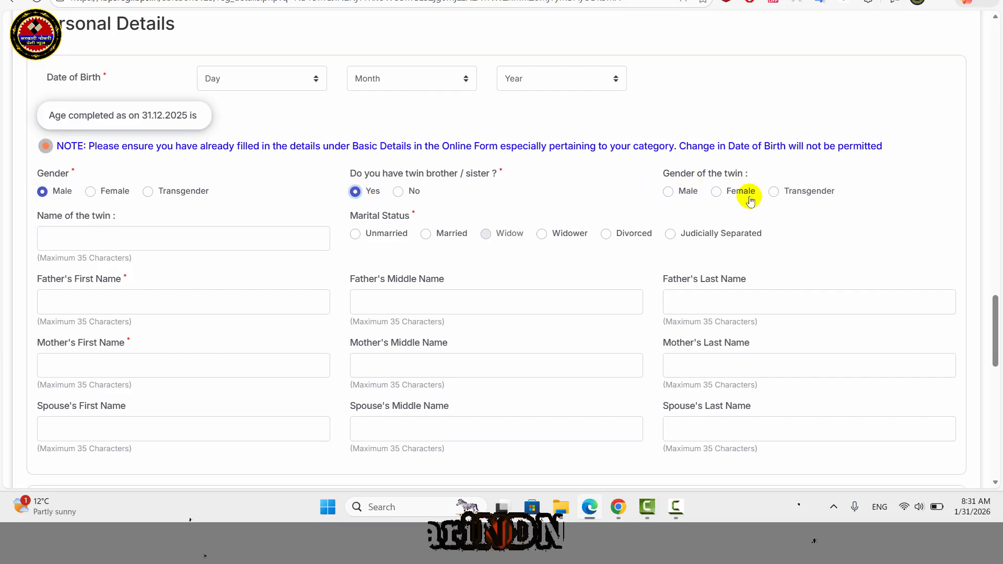
{"action": "left_click", "coordinate": [398, 192]}
{"action": "left_click_drag", "start_coordinate": [650, 170], "coordinate": [795, 225]}
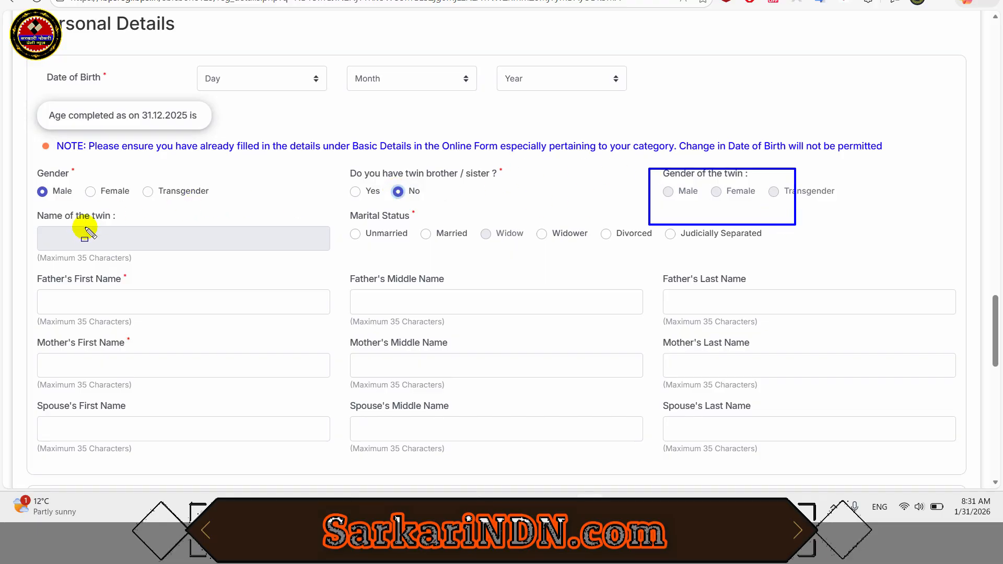
{"action": "left_click_drag", "start_coordinate": [79, 226], "coordinate": [168, 246]}
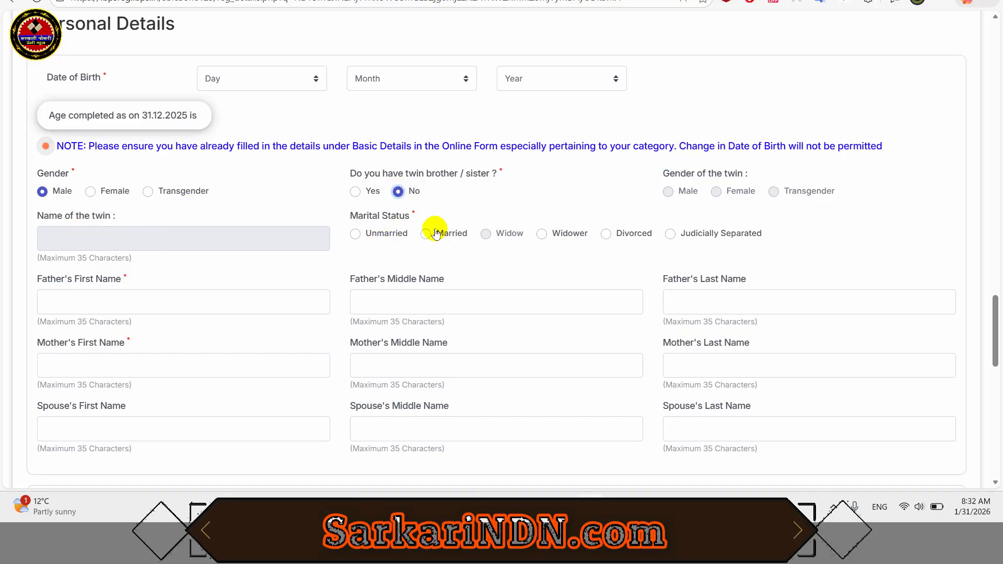
{"action": "left_click", "coordinate": [356, 235]}
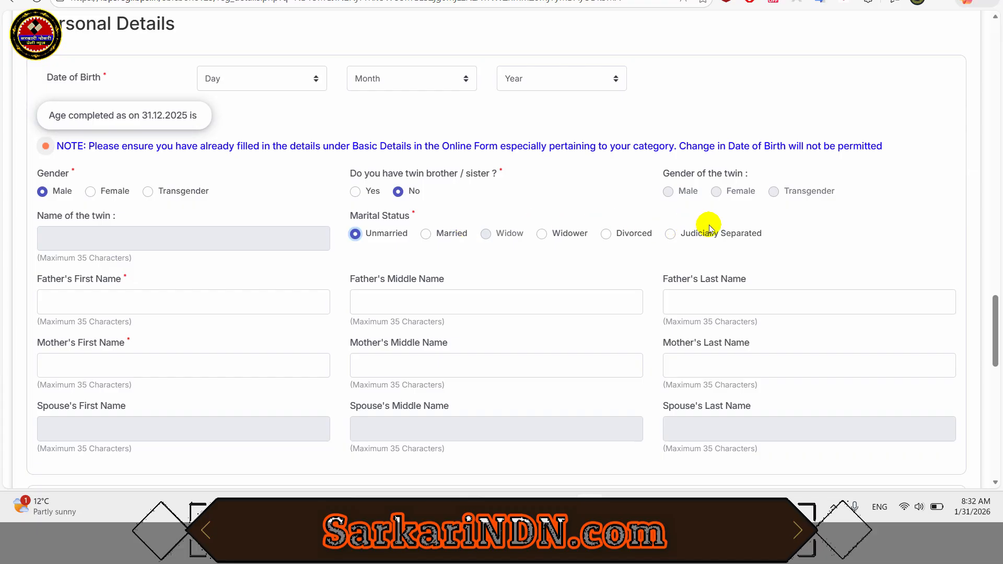
Step: Outline the first, middle and last name fields for the father and mother with rectangles, and clear the markings
{"action": "scroll", "coordinate": [253, 258], "scroll_direction": "down", "scroll_amount": 2}
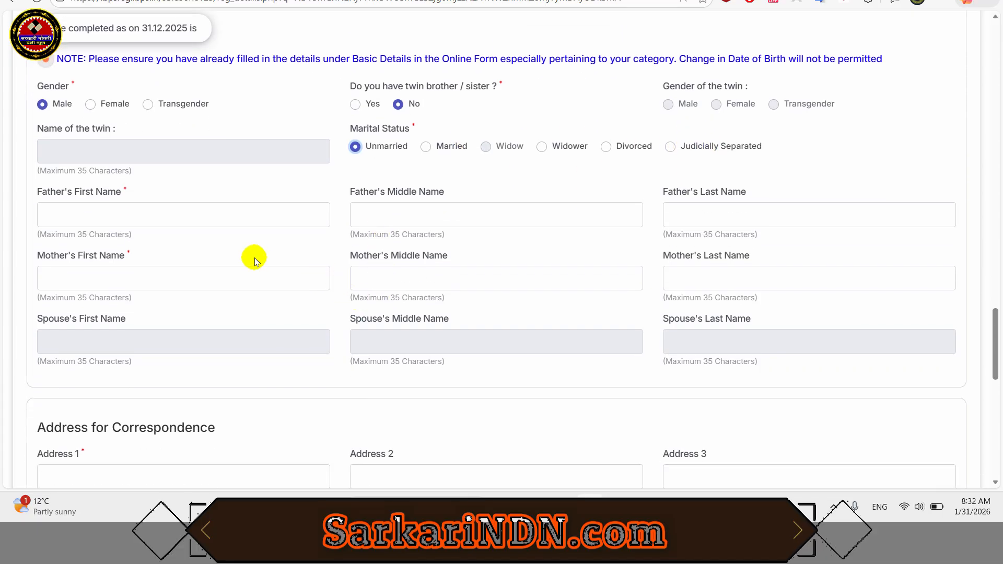
{"action": "left_click_drag", "start_coordinate": [78, 208], "coordinate": [191, 226]}
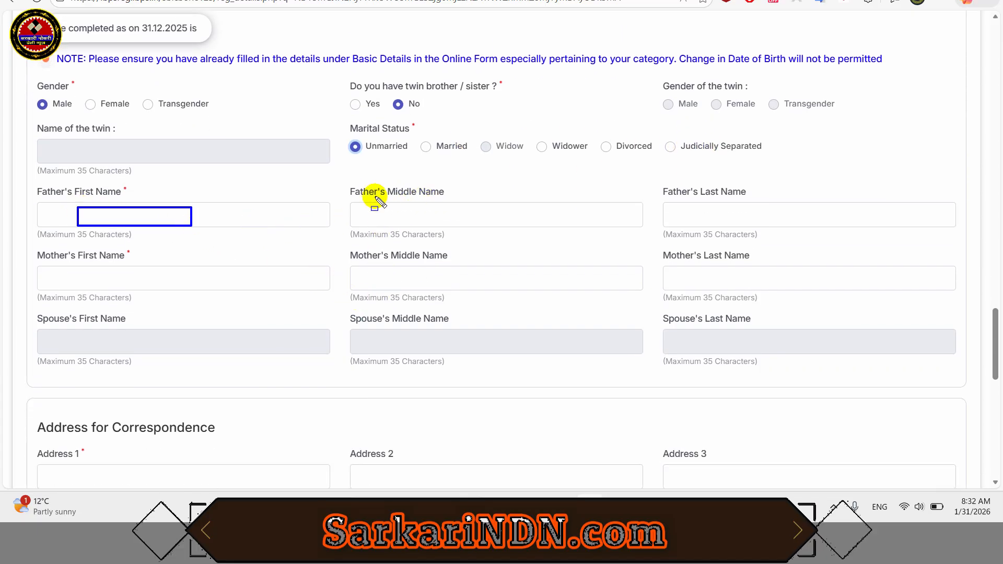
{"action": "left_click_drag", "start_coordinate": [374, 197], "coordinate": [485, 222]}
{"action": "left_click_drag", "start_coordinate": [682, 199], "coordinate": [789, 236]}
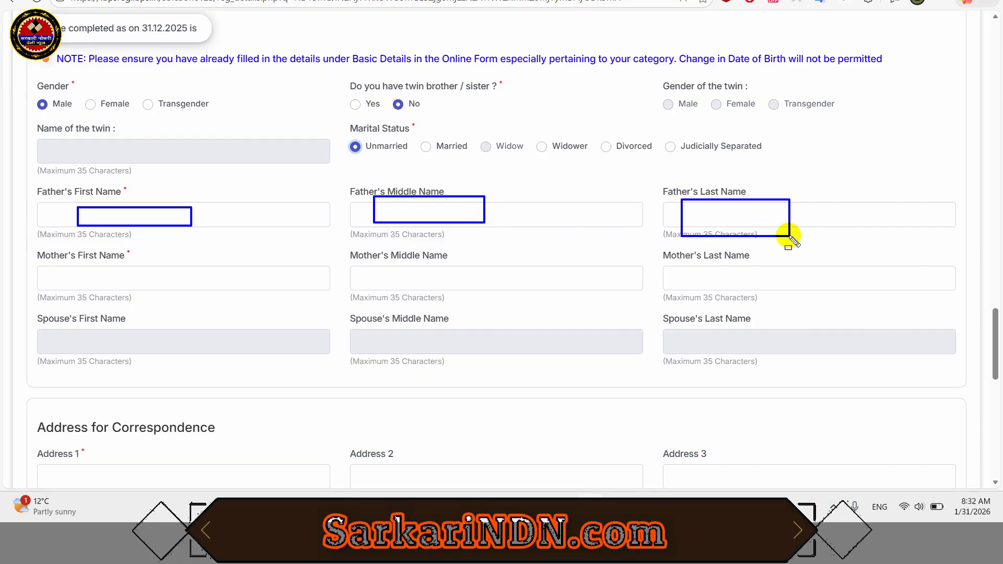
{"action": "left_click_drag", "start_coordinate": [66, 272], "coordinate": [159, 284]}
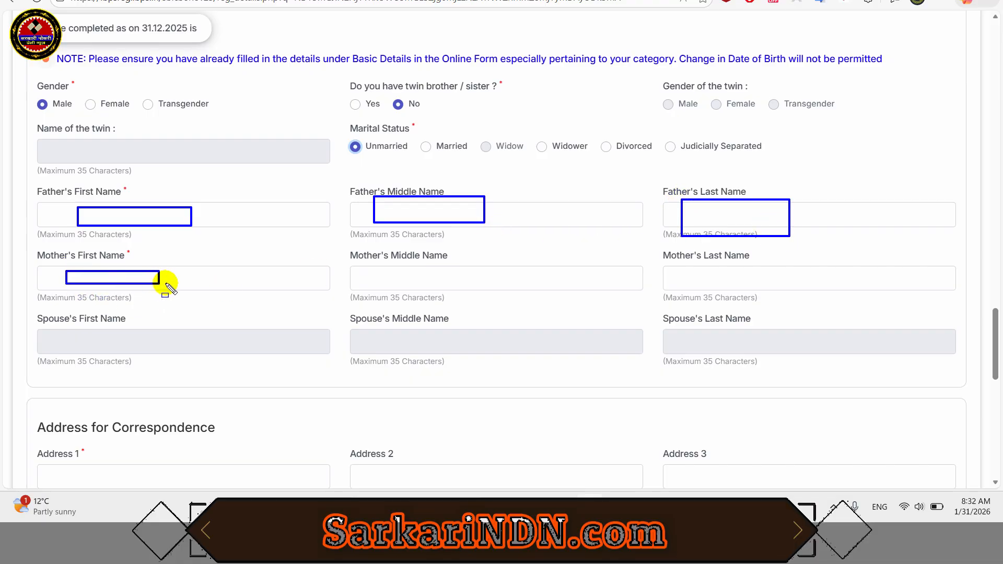
{"action": "left_click_drag", "start_coordinate": [355, 267], "coordinate": [475, 283]}
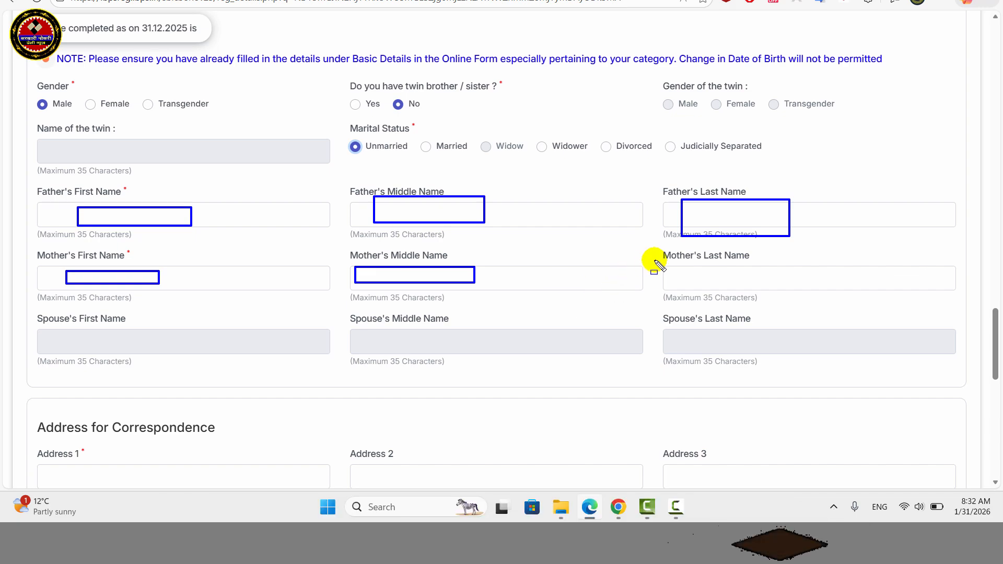
{"action": "left_click_drag", "start_coordinate": [657, 258], "coordinate": [771, 285]}
{"action": "key", "text": "Escape"}
Step: Outline the Address for Correspondence fields with one large rectangle and clear the marking
{"action": "scroll", "coordinate": [505, 318], "scroll_direction": "down", "scroll_amount": 4}
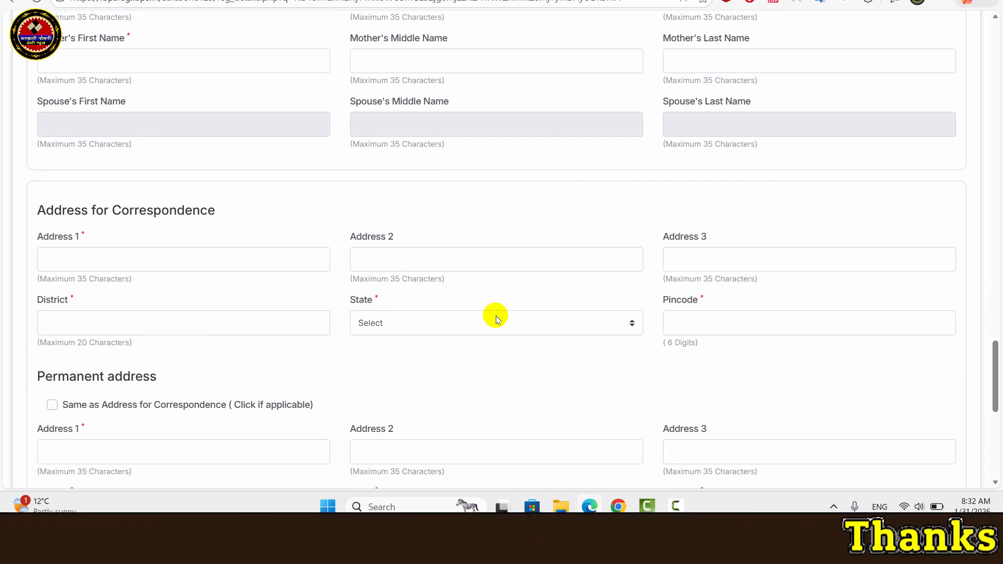
{"action": "mouse_move", "coordinate": [63, 223]}
{"action": "left_mouse_down"}
{"action": "mouse_move", "coordinate": [657, 342]}
{"action": "mouse_move", "coordinate": [843, 357]}
{"action": "left_mouse_up"}
{"action": "key", "text": "Escape"}
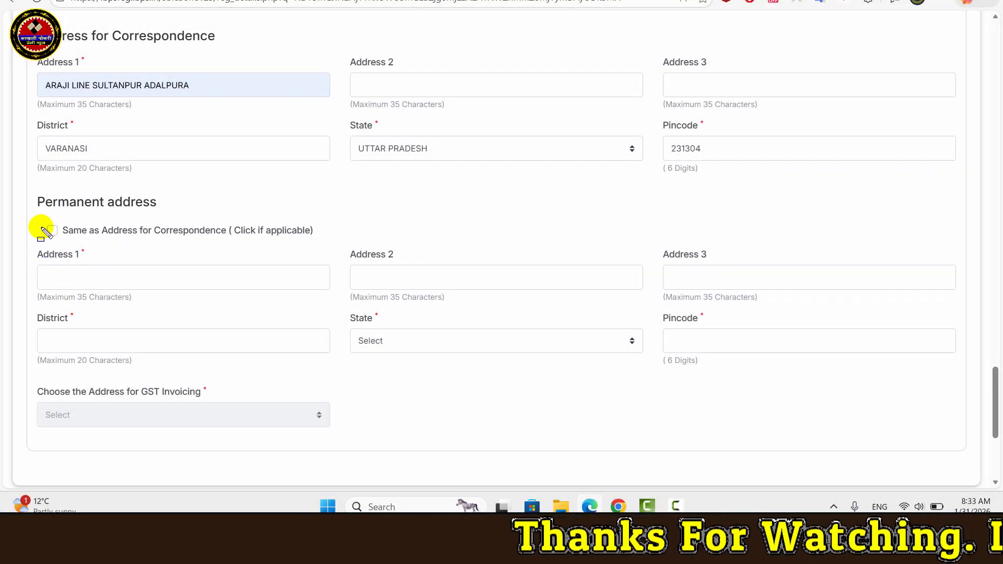
Step: Set the permanent address to be the same as the address for correspondence and outline its fields
{"action": "left_click_drag", "start_coordinate": [43, 217], "coordinate": [144, 253]}
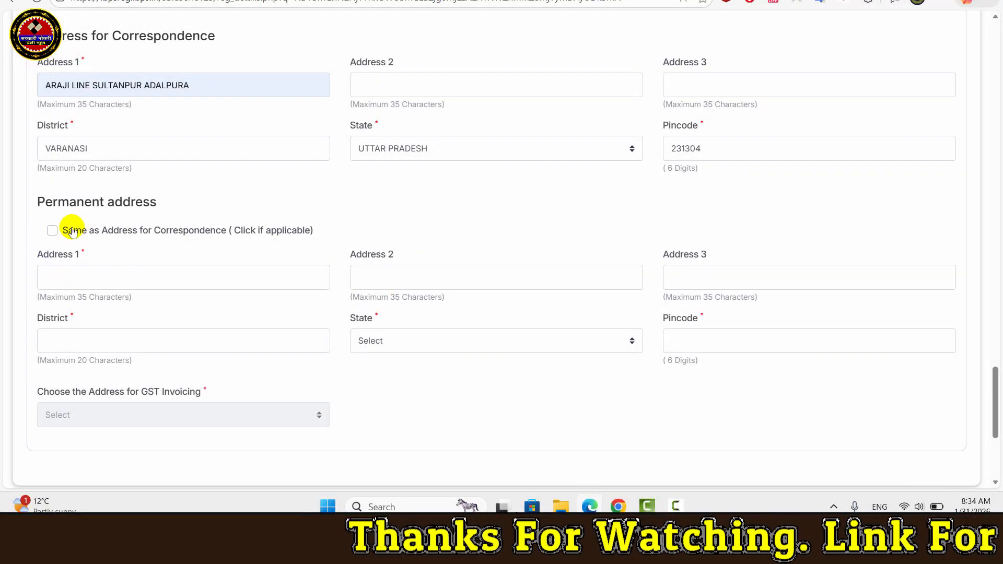
{"action": "left_click", "coordinate": [50, 233]}
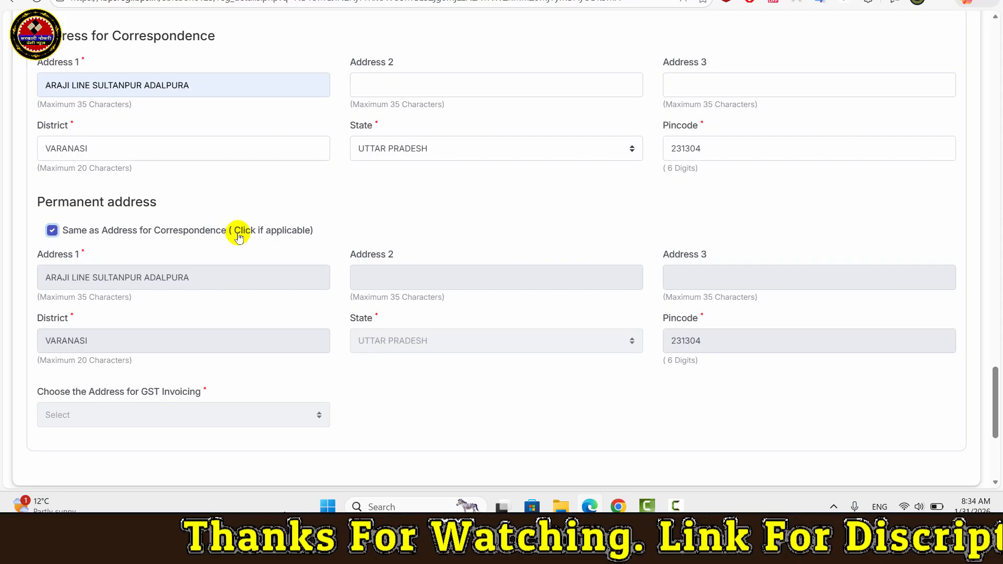
{"action": "mouse_move", "coordinate": [38, 256]}
{"action": "left_mouse_down"}
{"action": "mouse_move", "coordinate": [180, 329]}
{"action": "mouse_move", "coordinate": [790, 383]}
{"action": "left_mouse_up"}
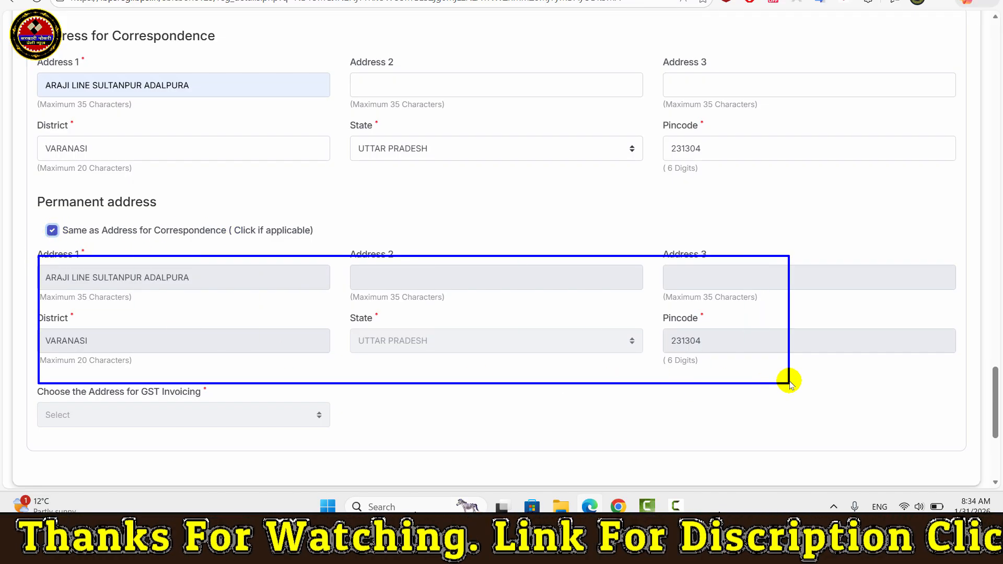
Step: Outline the application fee amount, the GST invoicing address area and the Validate your details option, and clear the markings
{"action": "scroll", "coordinate": [727, 369], "scroll_direction": "down", "scroll_amount": 5}
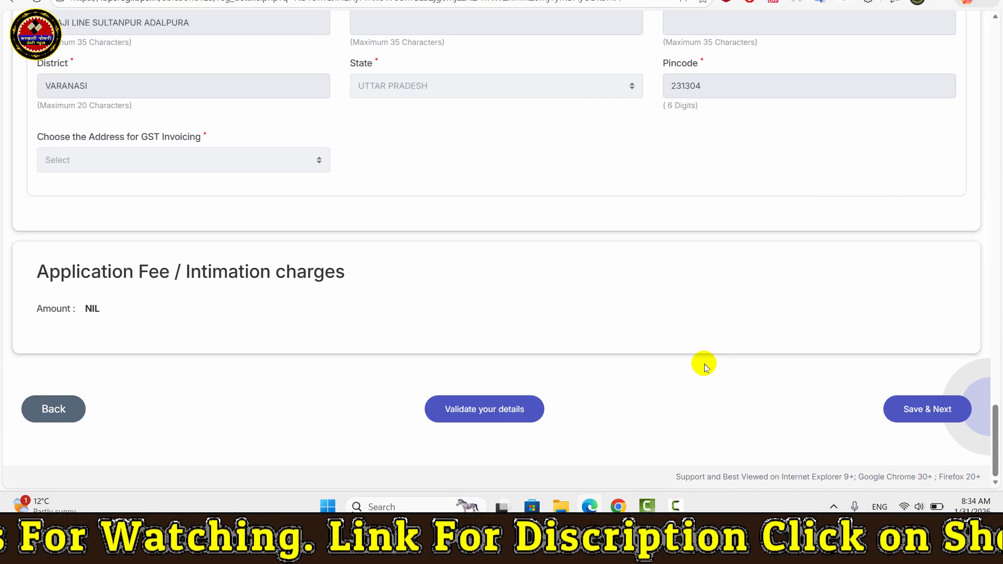
{"action": "left_click_drag", "start_coordinate": [29, 295], "coordinate": [115, 327]}
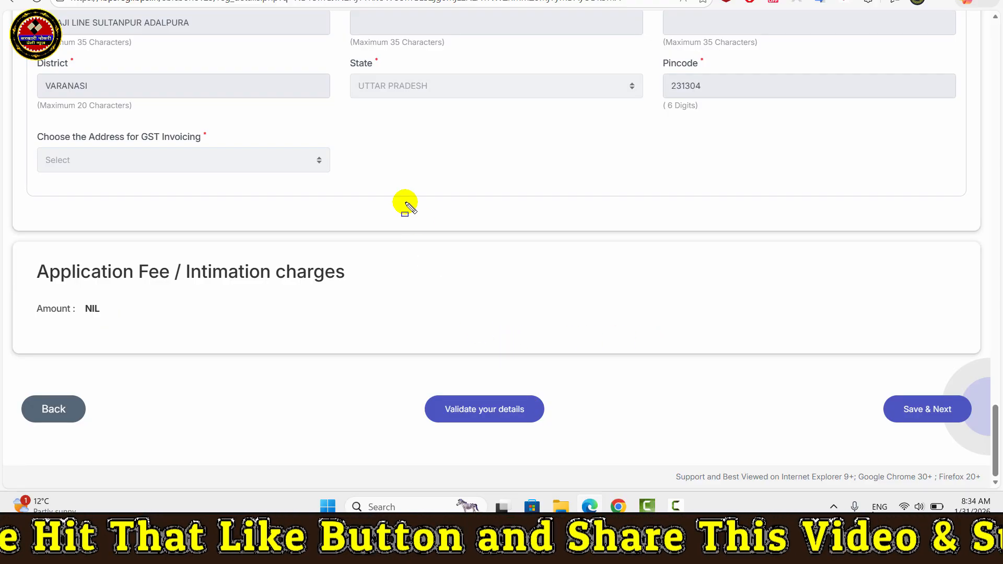
{"action": "left_click_drag", "start_coordinate": [126, 91], "coordinate": [551, 190]}
{"action": "left_click_drag", "start_coordinate": [410, 389], "coordinate": [561, 429]}
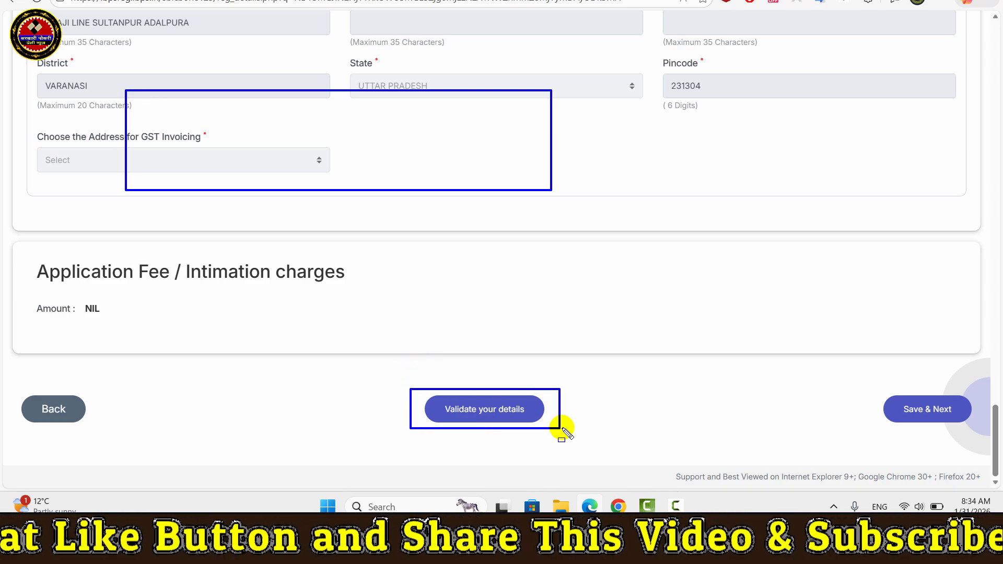
{"action": "key", "text": "Escape"}
Step: Validate the entered details, acknowledge the verification message, and save the page to continue to the qualification details
{"action": "left_click", "coordinate": [494, 398]}
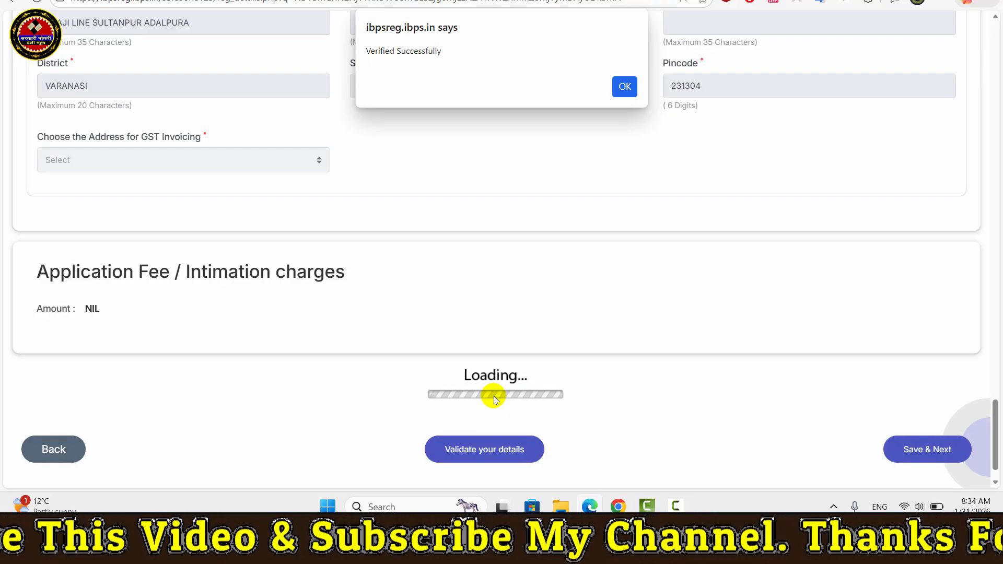
{"action": "left_click_drag", "start_coordinate": [369, 35], "coordinate": [426, 52]}
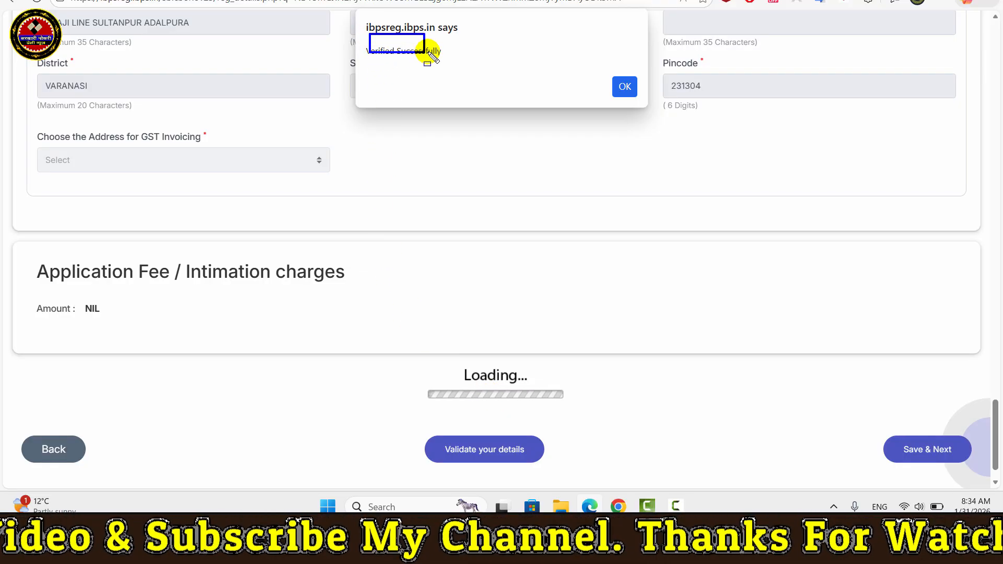
{"action": "left_click", "coordinate": [623, 85]}
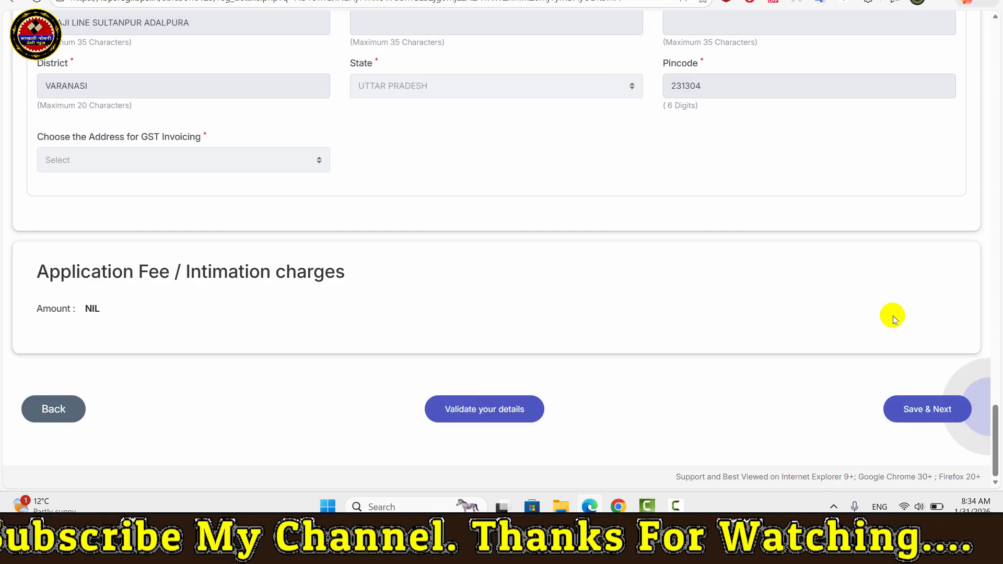
{"action": "left_click", "coordinate": [953, 421]}
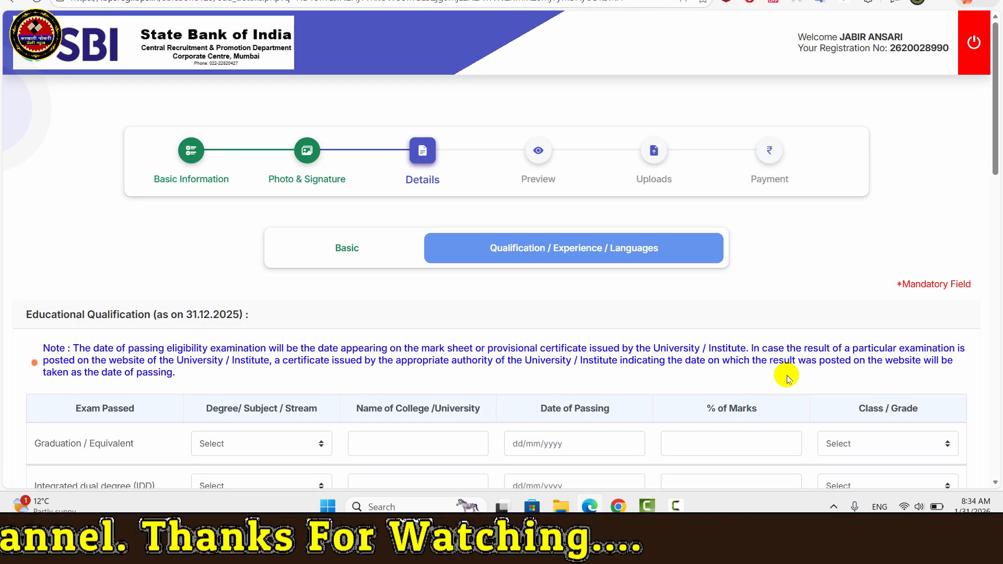
Step: Set the degree stream for Graduation / Equivalent to Science in the educational qualification table
{"action": "scroll", "coordinate": [757, 340], "scroll_direction": "down", "scroll_amount": 5}
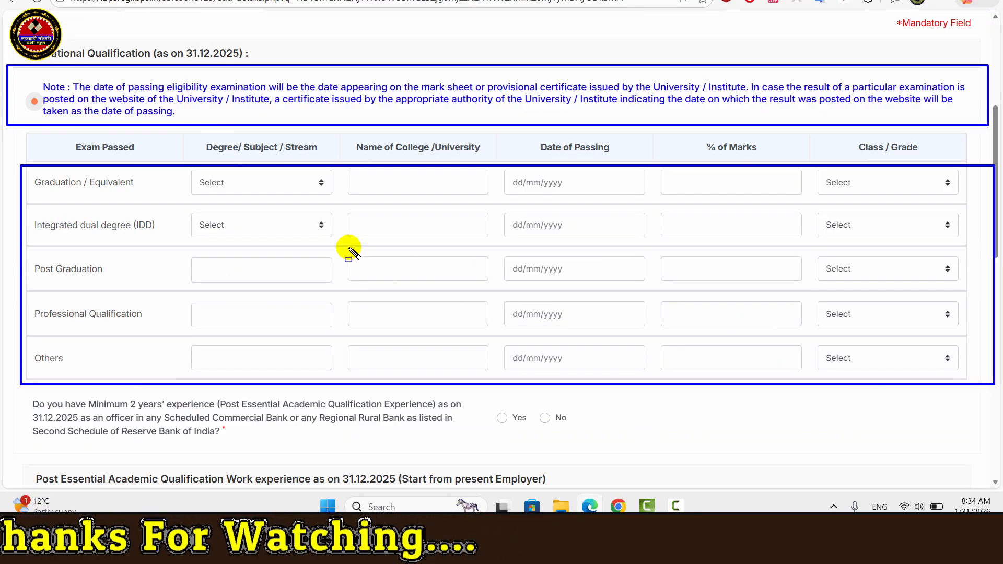
{"action": "left_click_drag", "start_coordinate": [204, 169], "coordinate": [272, 186]}
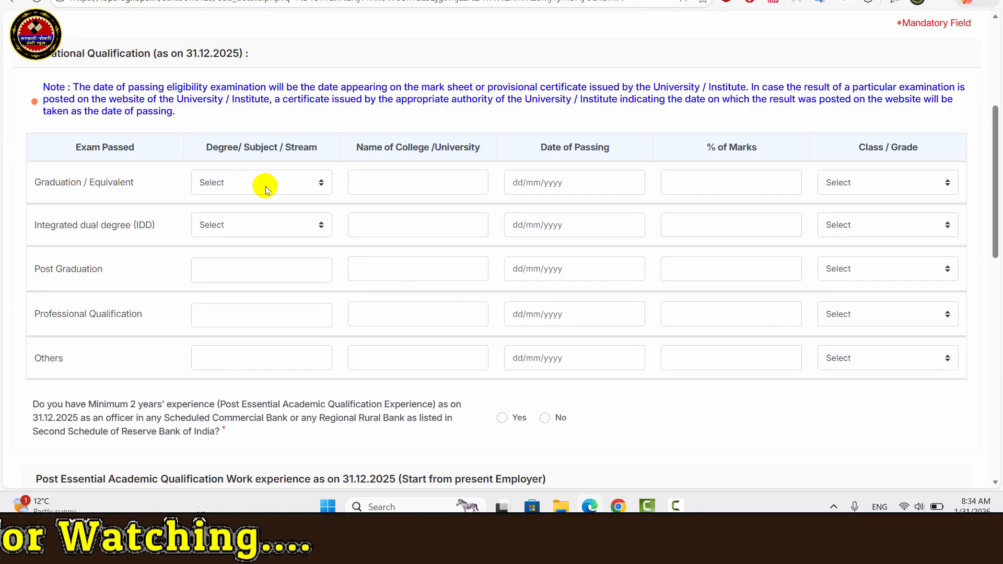
{"action": "left_click", "coordinate": [265, 186]}
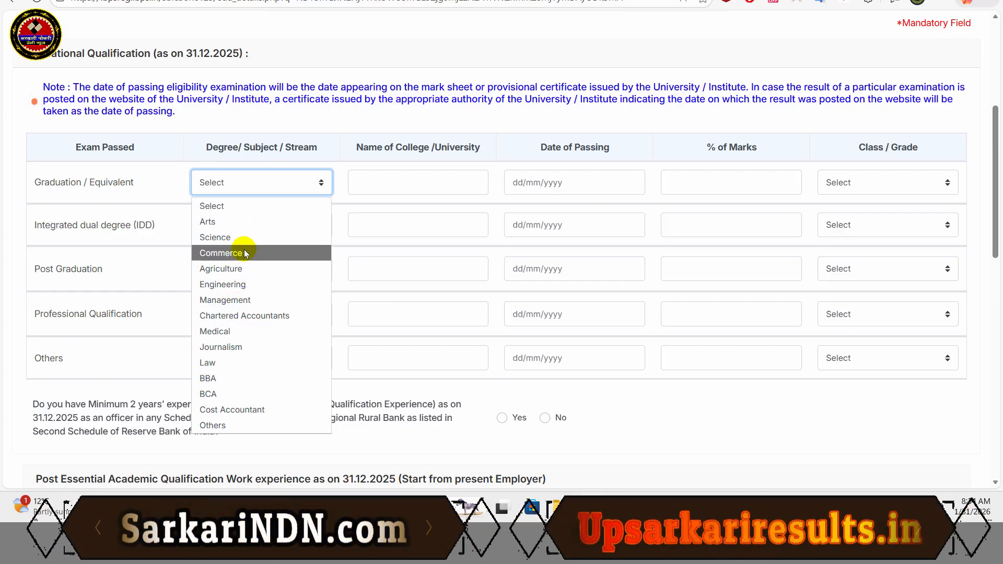
{"action": "left_click", "coordinate": [243, 238]}
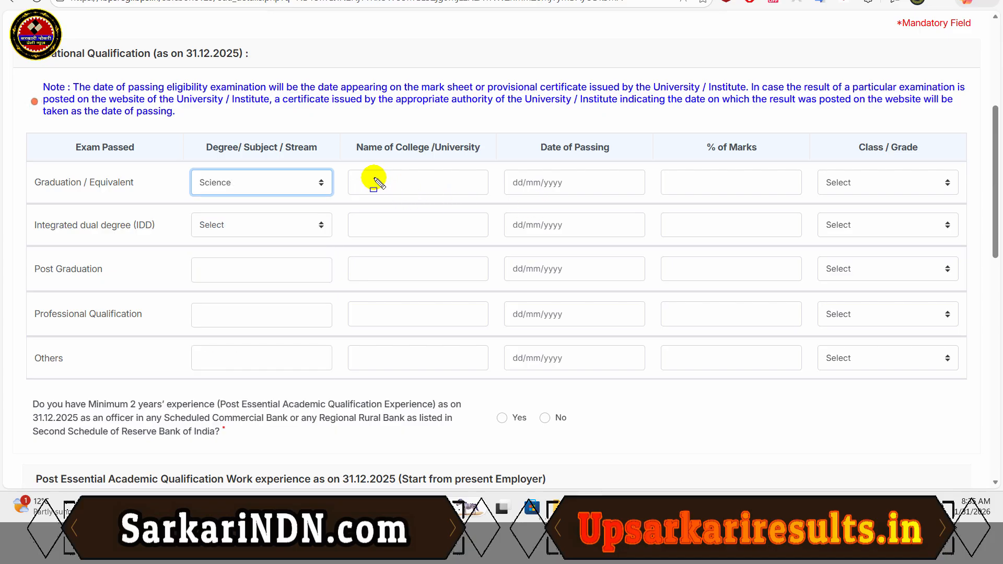
Step: Outline the graduation college, passing date and marks fields, and set the graduation Class / Grade to First Class
{"action": "left_click", "coordinate": [408, 183]}
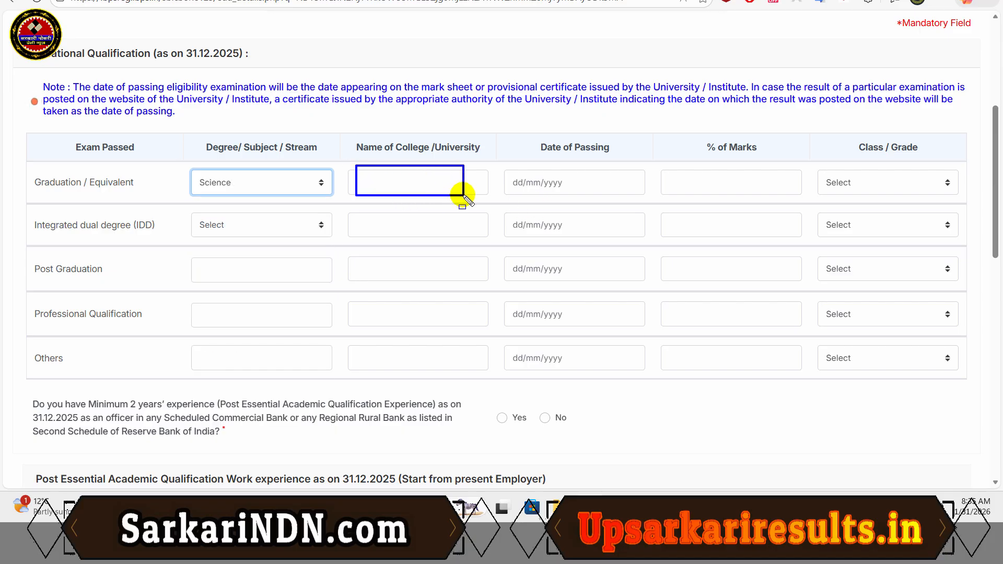
{"action": "mouse_move", "coordinate": [491, 166]}
{"action": "left_mouse_down"}
{"action": "mouse_move", "coordinate": [549, 196]}
{"action": "mouse_move", "coordinate": [588, 197]}
{"action": "left_mouse_up"}
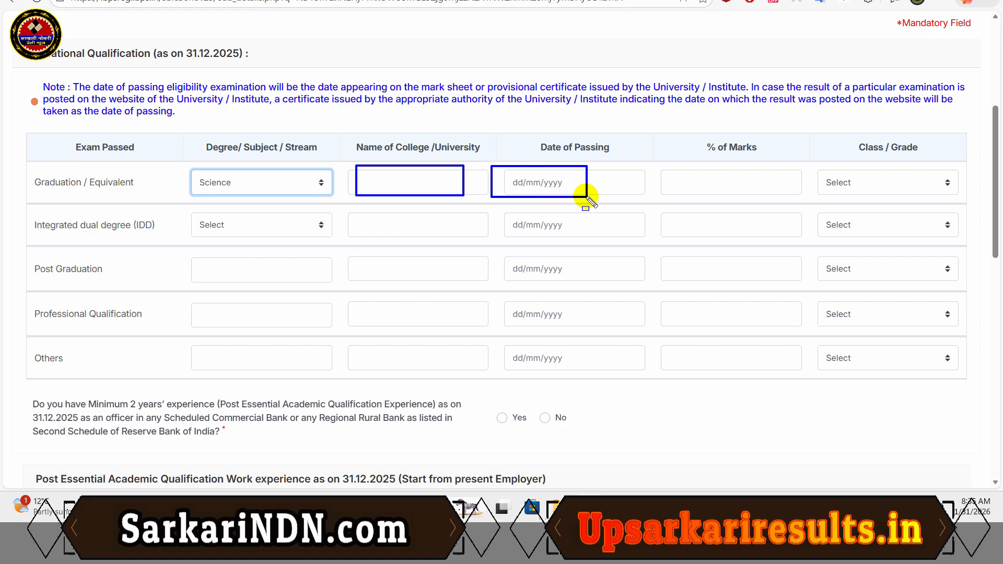
{"action": "left_click_drag", "start_coordinate": [669, 174], "coordinate": [748, 194]}
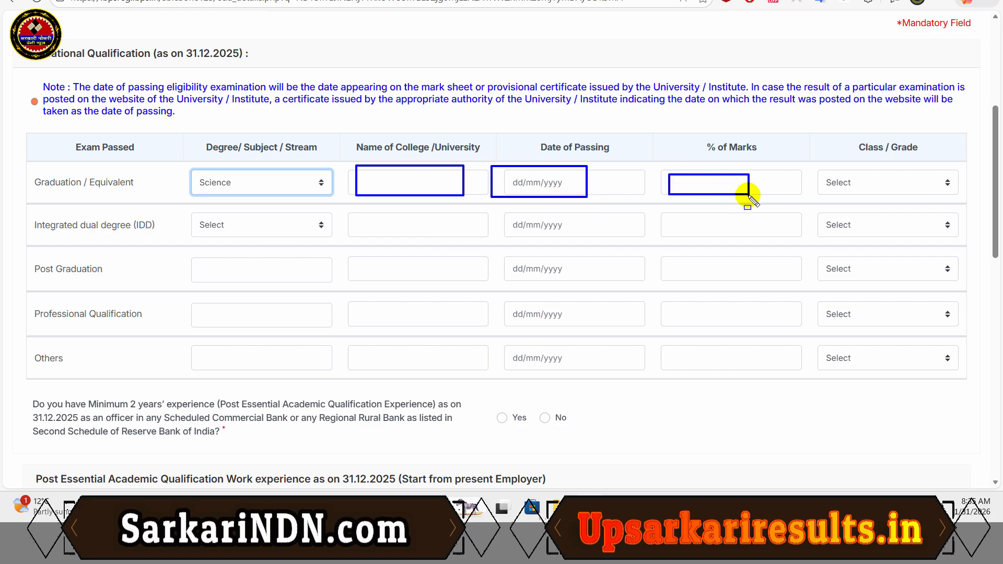
{"action": "key", "text": "Escape"}
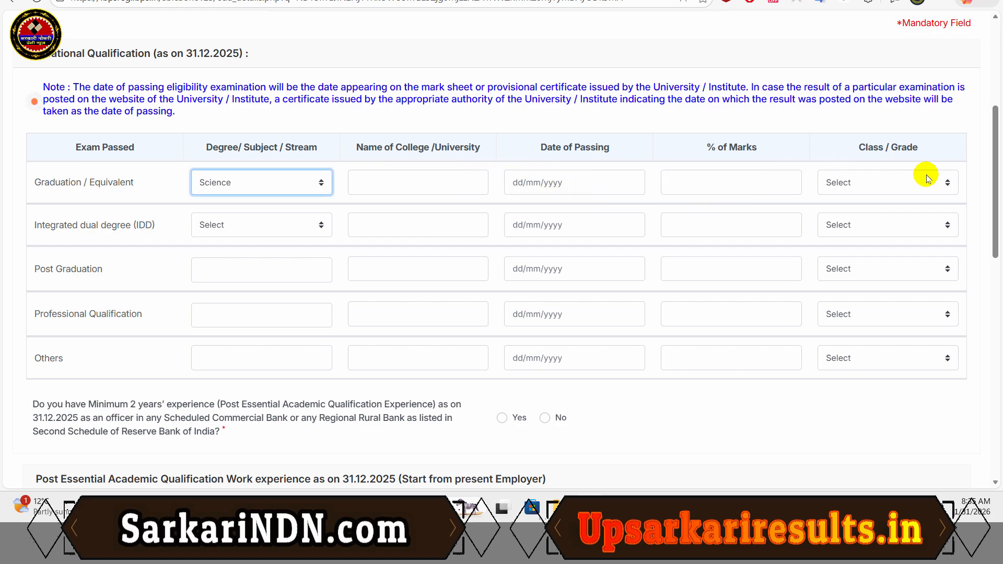
{"action": "left_click", "coordinate": [895, 180]}
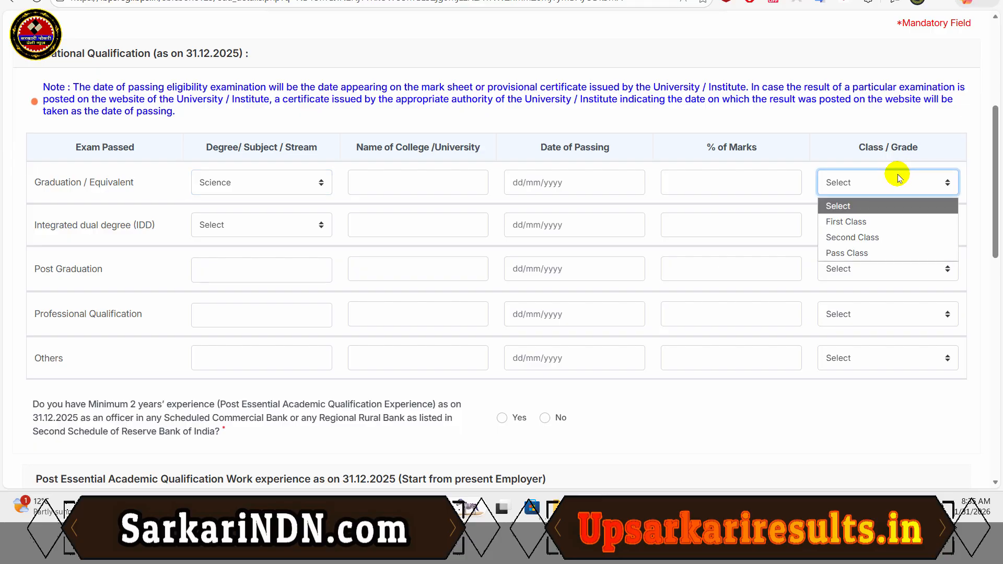
{"action": "left_click", "coordinate": [867, 222]}
Step: Outline the Integrated dual degree, Post Graduation, Professional Qualification and Others rows of the qualification table
{"action": "mouse_move", "coordinate": [27, 200]}
{"action": "left_mouse_down"}
{"action": "mouse_move", "coordinate": [130, 237]}
{"action": "mouse_move", "coordinate": [971, 243]}
{"action": "left_mouse_up"}
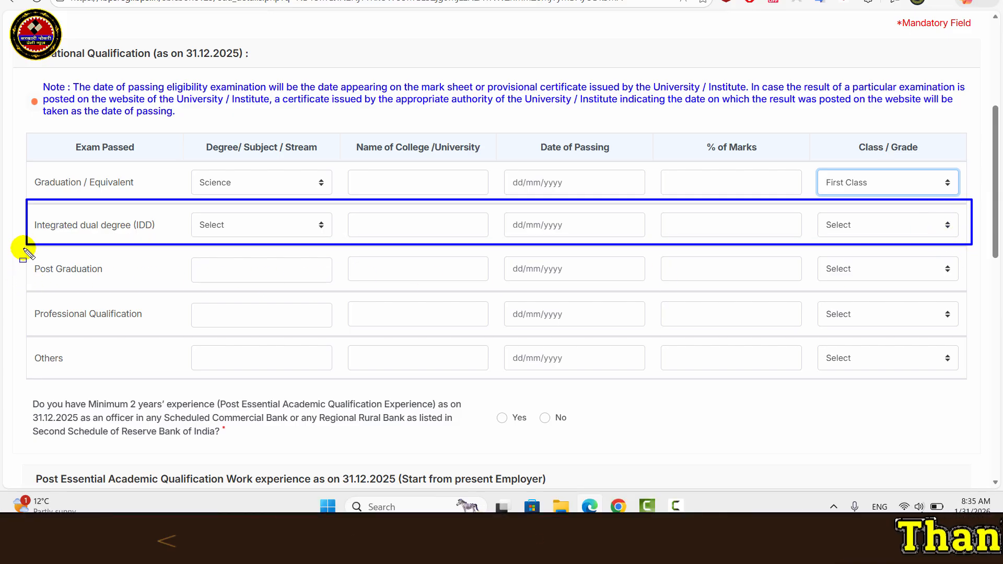
{"action": "left_click_drag", "start_coordinate": [22, 250], "coordinate": [948, 286]}
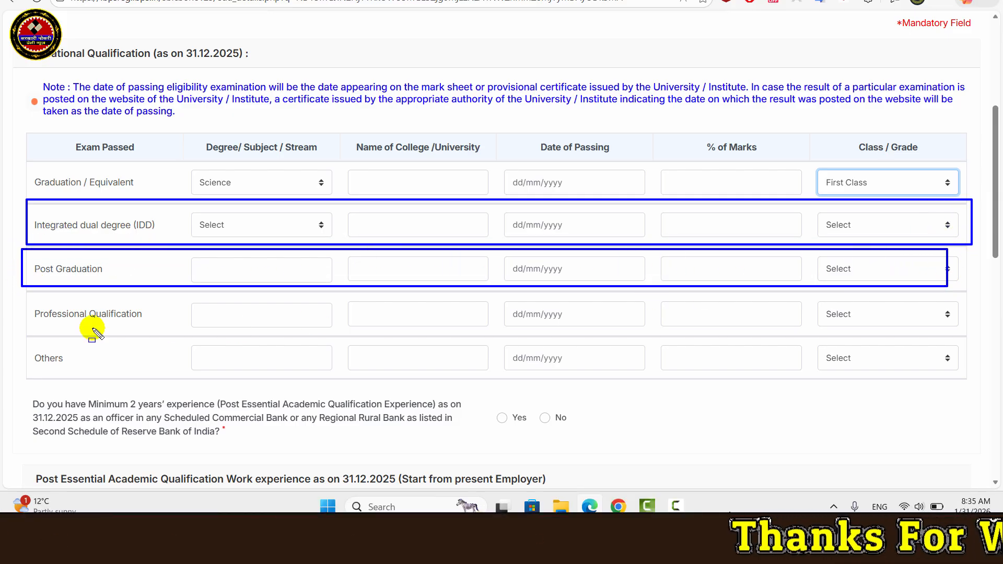
{"action": "mouse_move", "coordinate": [35, 294]}
{"action": "left_mouse_down"}
{"action": "mouse_move", "coordinate": [679, 343]}
{"action": "mouse_move", "coordinate": [928, 334]}
{"action": "left_mouse_up"}
{"action": "mouse_move", "coordinate": [162, 336]}
{"action": "left_mouse_down"}
{"action": "mouse_move", "coordinate": [735, 385]}
{"action": "mouse_move", "coordinate": [960, 384]}
{"action": "left_mouse_up"}
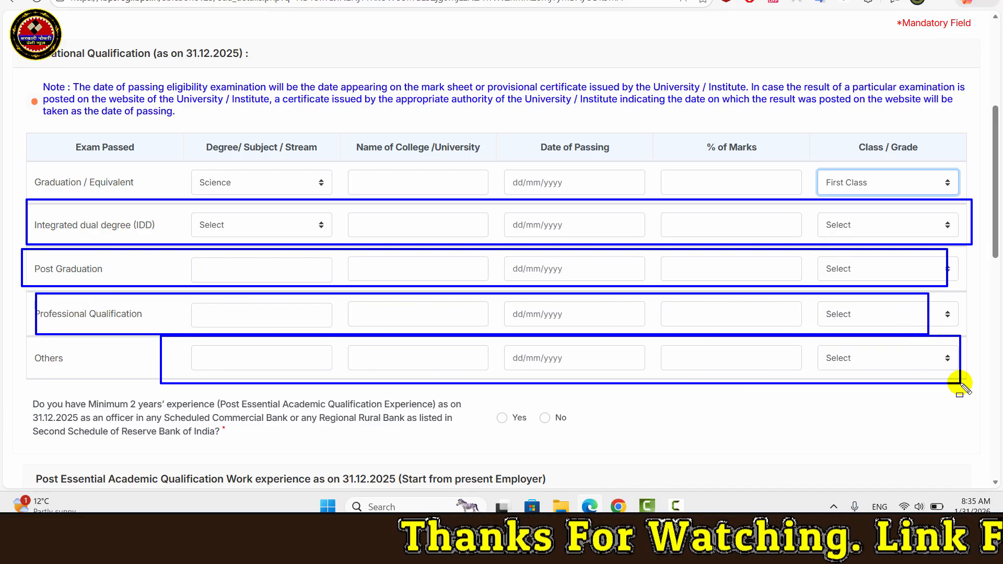
Step: Outline the question about minimum 2 years' experience as a bank officer and set its answer to Yes
{"action": "scroll", "coordinate": [557, 320], "scroll_direction": "down", "scroll_amount": 4}
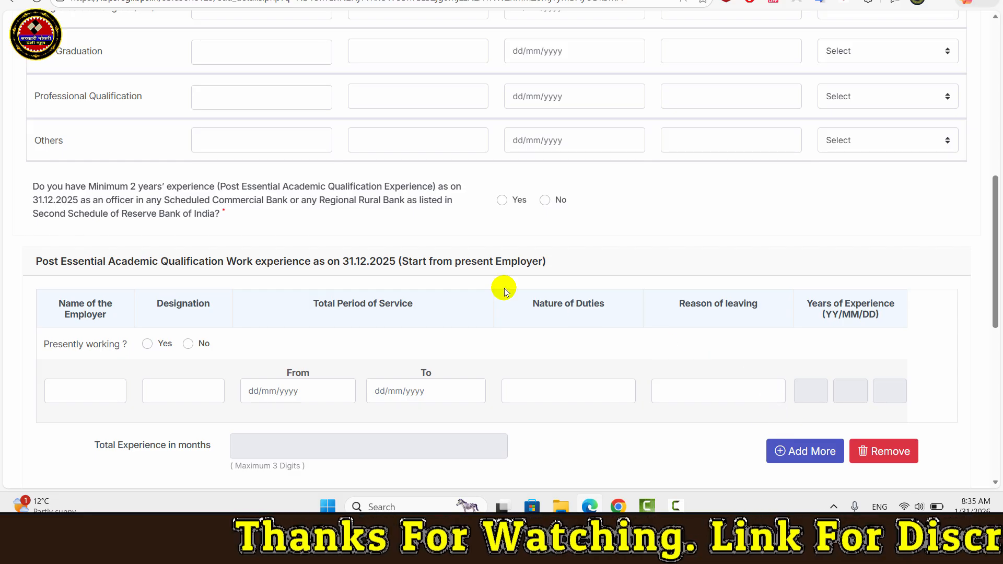
{"action": "mouse_move", "coordinate": [15, 172]}
{"action": "left_mouse_down"}
{"action": "mouse_move", "coordinate": [177, 225]}
{"action": "mouse_move", "coordinate": [587, 232]}
{"action": "left_mouse_up"}
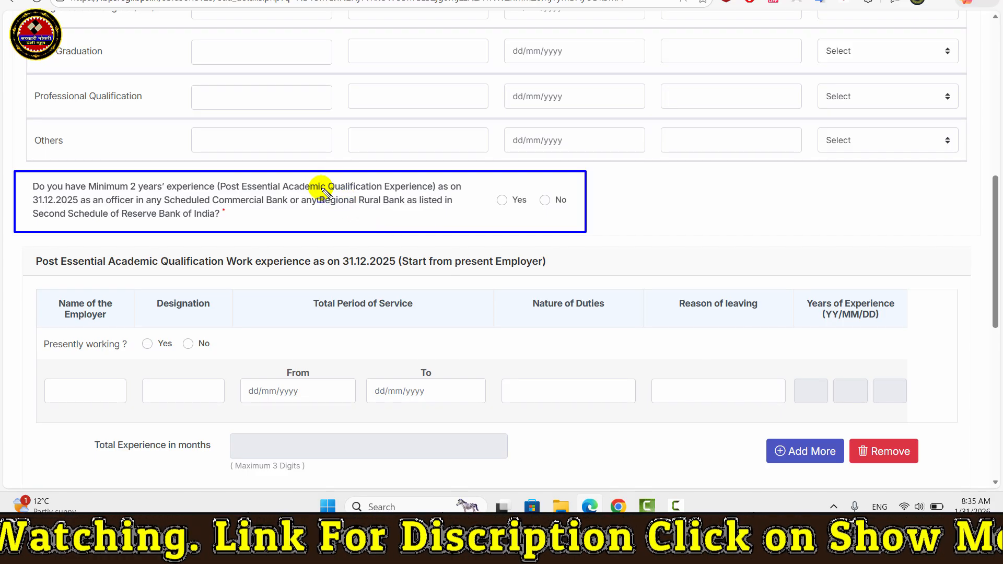
{"action": "left_click_drag", "start_coordinate": [319, 187], "coordinate": [353, 211]}
{"action": "left_click_drag", "start_coordinate": [94, 193], "coordinate": [216, 231]}
{"action": "key", "text": "Escape"}
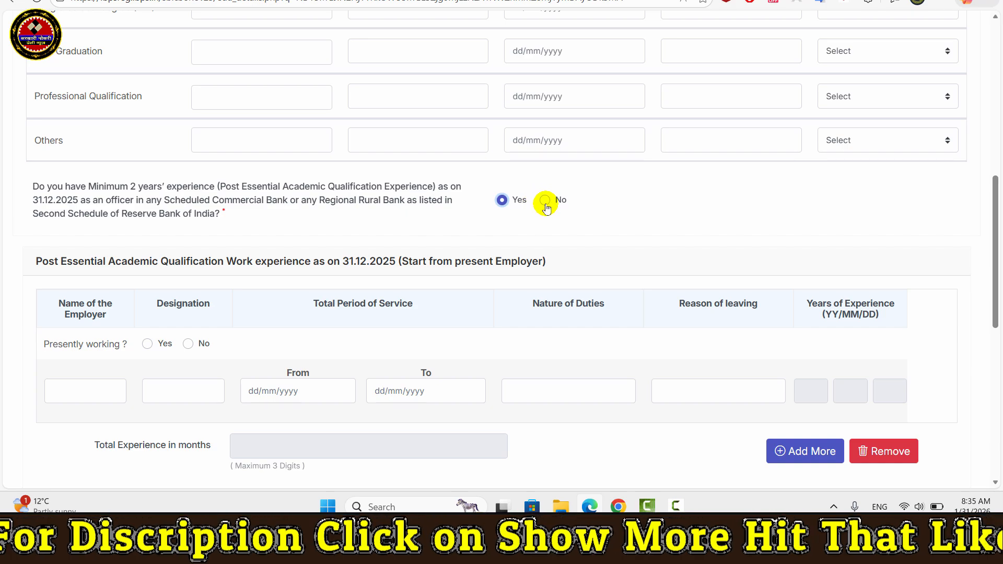
{"action": "left_click", "coordinate": [502, 201]}
Step: Outline the work experience table and set Presently working to Yes
{"action": "scroll", "coordinate": [258, 212], "scroll_direction": "down", "scroll_amount": 3}
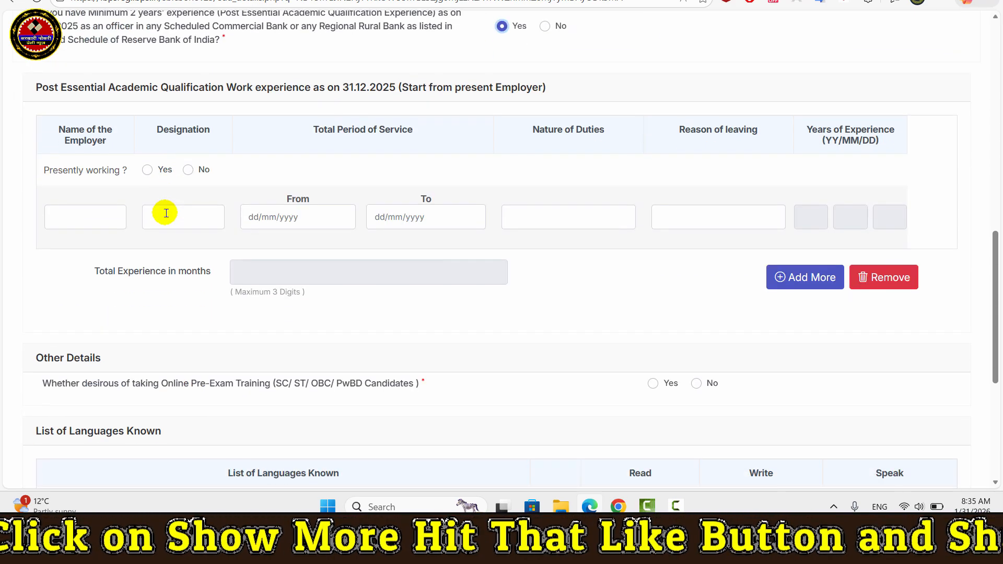
{"action": "mouse_move", "coordinate": [35, 102]}
{"action": "left_mouse_down"}
{"action": "mouse_move", "coordinate": [774, 277]}
{"action": "mouse_move", "coordinate": [991, 268]}
{"action": "left_mouse_up"}
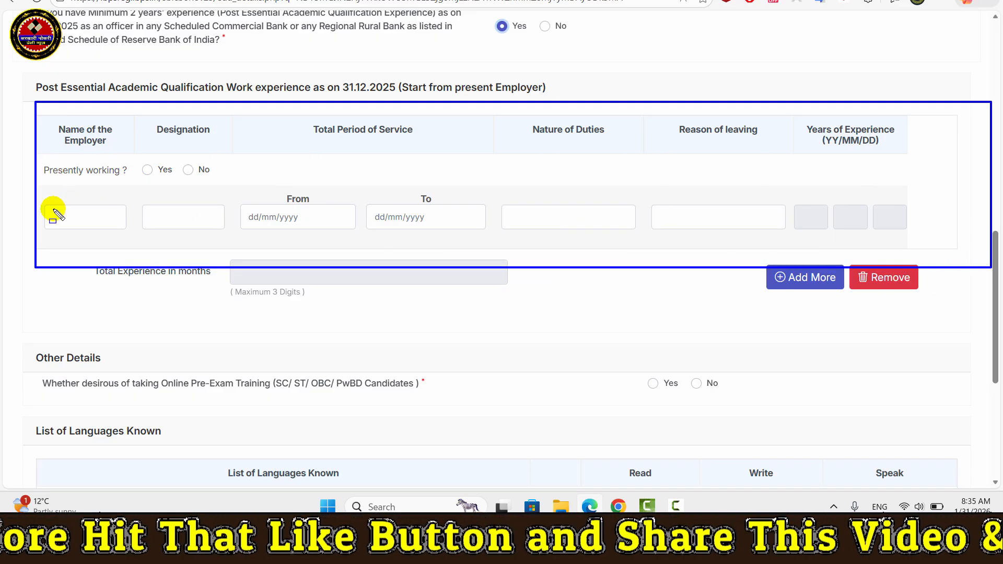
{"action": "left_click", "coordinate": [148, 169]}
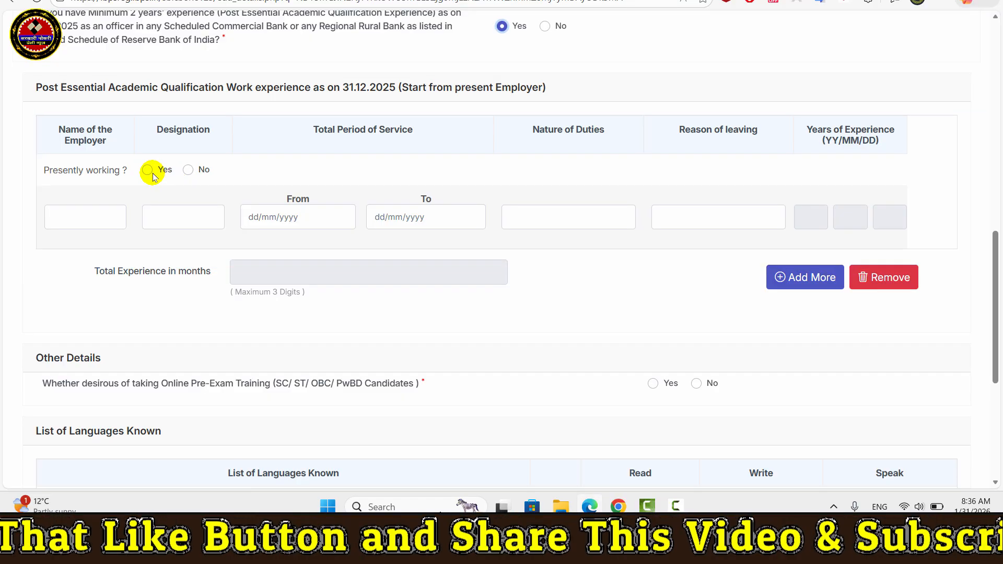
{"action": "left_click", "coordinate": [188, 170]}
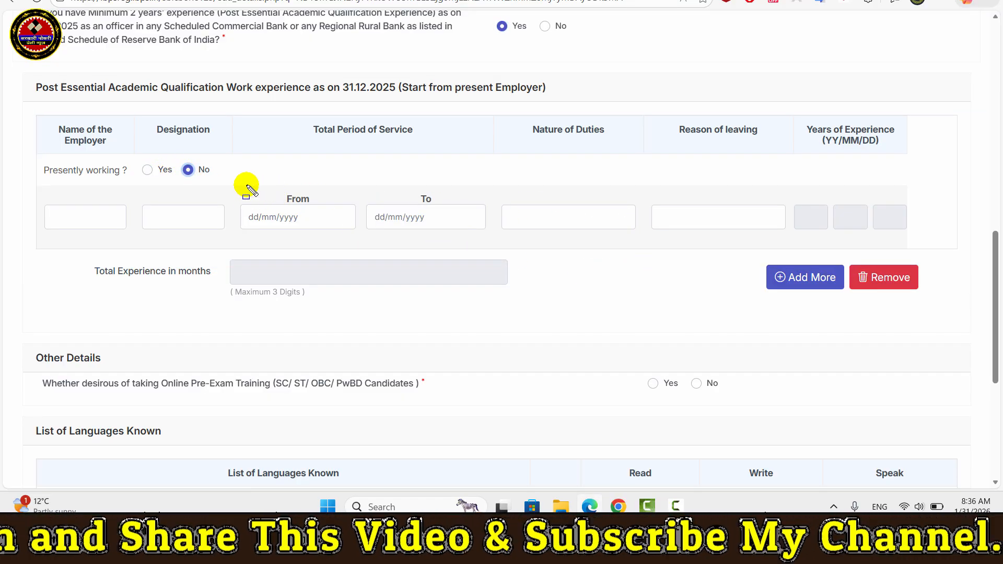
{"action": "left_click", "coordinate": [148, 170]}
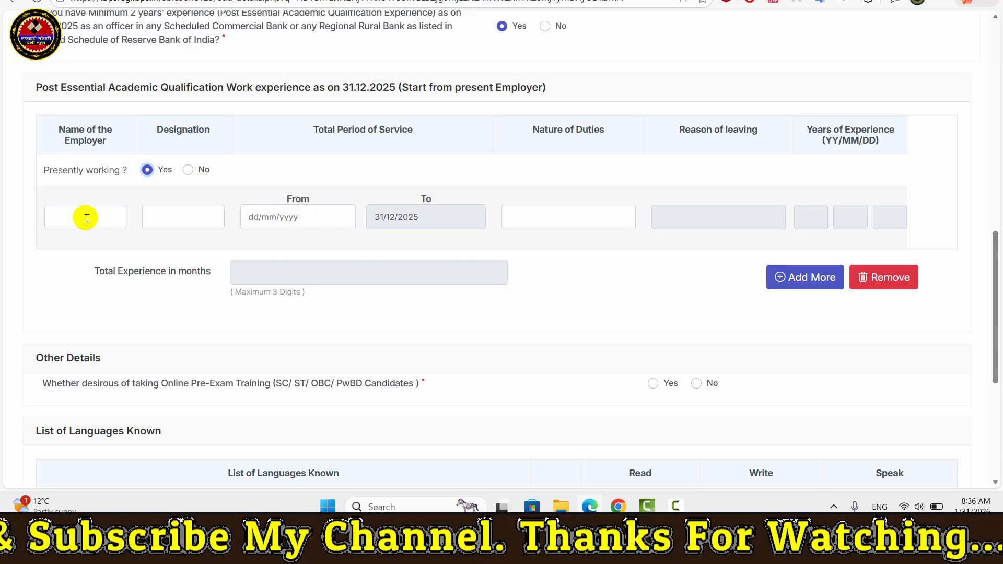
Step: Outline the employer name, designation, From date and nature of duties fields, plus the Add More control for further employers
{"action": "left_click_drag", "start_coordinate": [55, 212], "coordinate": [212, 227]}
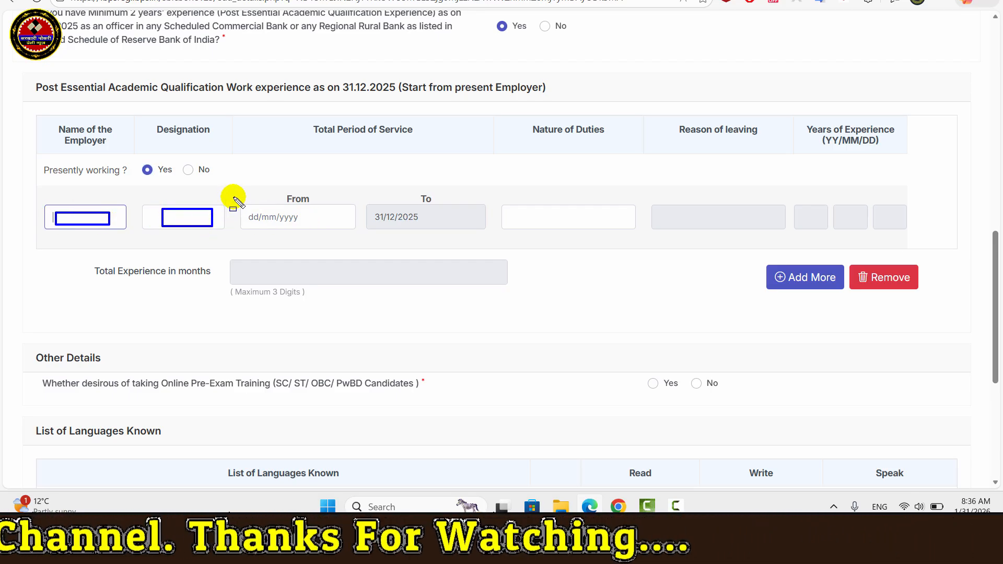
{"action": "left_click_drag", "start_coordinate": [234, 194], "coordinate": [357, 240]}
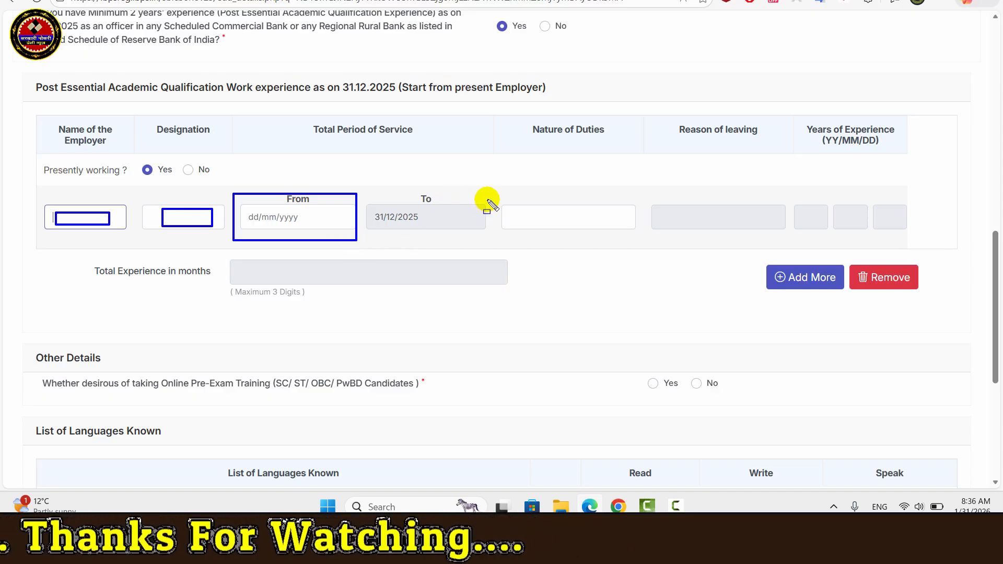
{"action": "left_click_drag", "start_coordinate": [503, 191], "coordinate": [613, 241]}
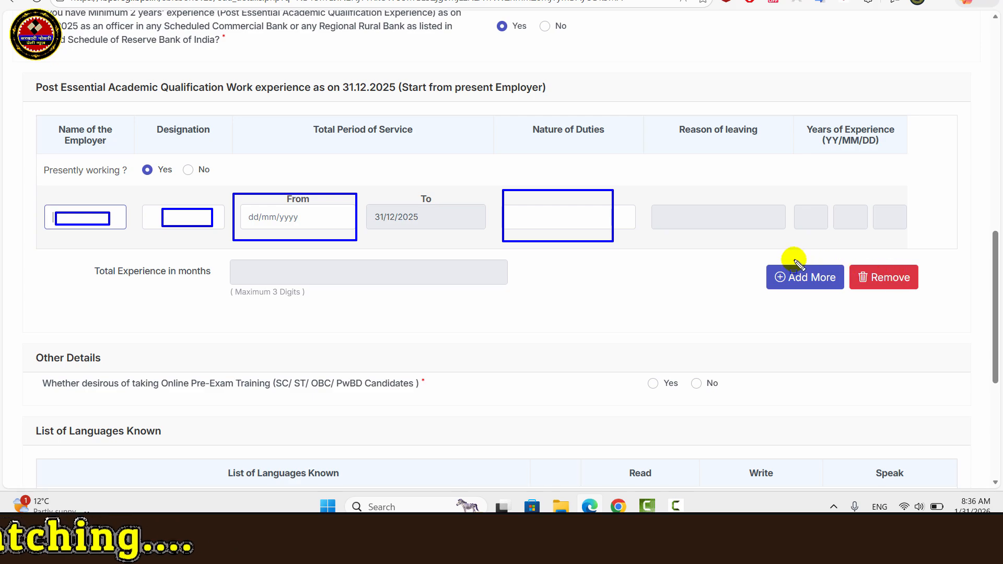
{"action": "left_click_drag", "start_coordinate": [793, 259], "coordinate": [828, 293]}
{"action": "key", "text": "Escape"}
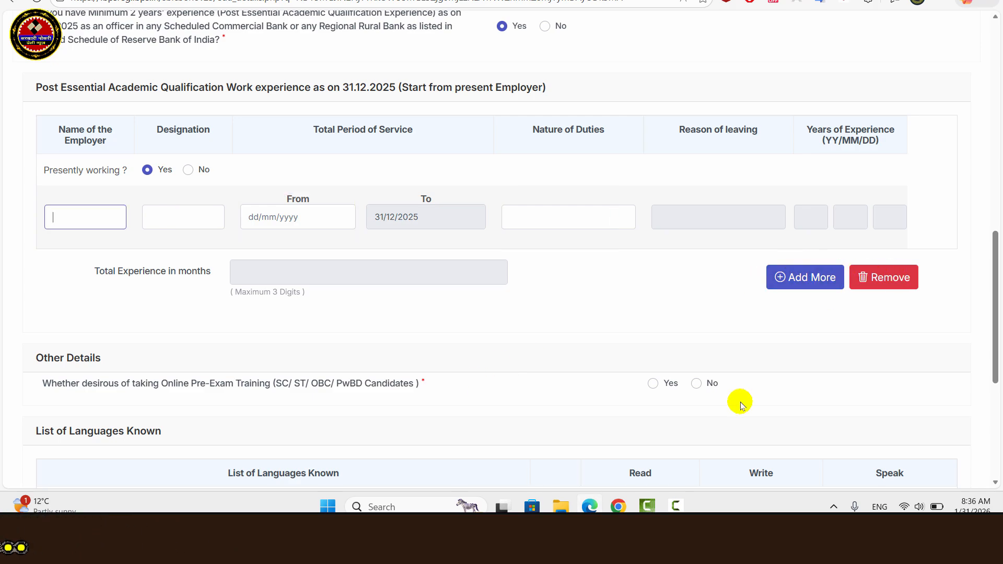
{"action": "key", "text": "ctrl+shift+d"}
{"action": "left_click_drag", "start_coordinate": [113, 140], "coordinate": [674, 286]}
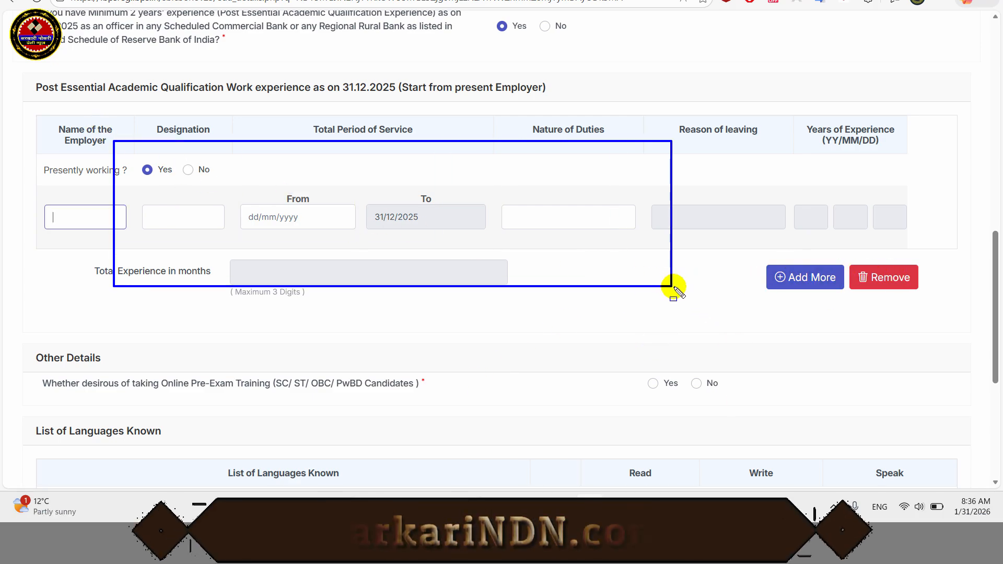
{"action": "left_click_drag", "start_coordinate": [716, 262], "coordinate": [859, 294]}
{"action": "key", "text": "Escape"}
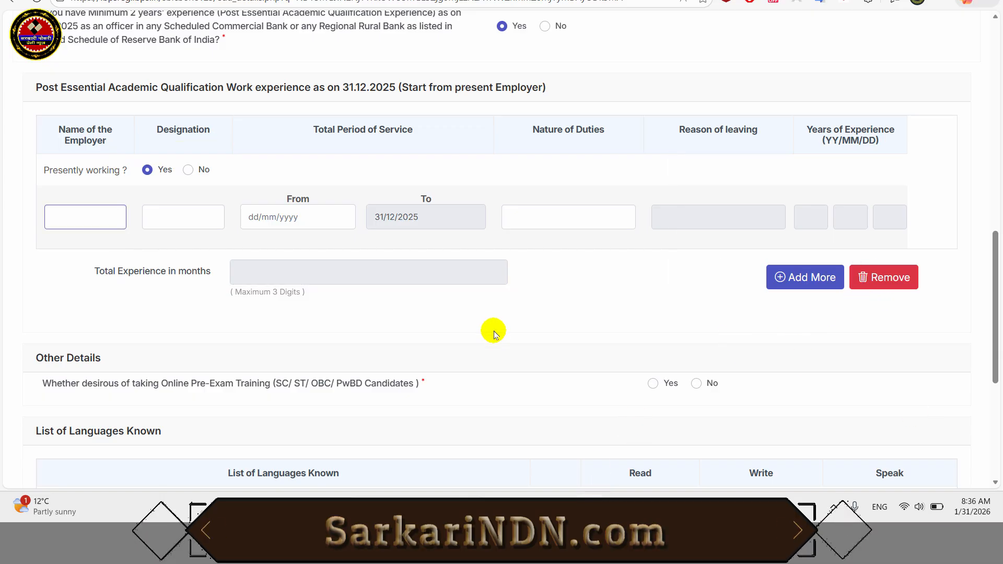
Step: Outline the Online Pre-Exam Training question under Other Details and set its answer to No
{"action": "scroll", "coordinate": [528, 347], "scroll_direction": "down", "scroll_amount": 2}
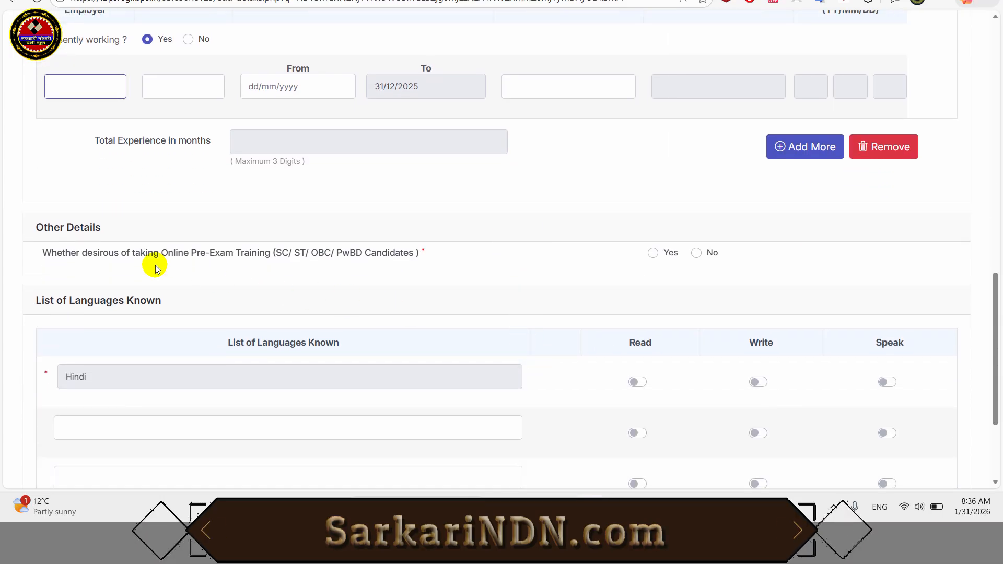
{"action": "mouse_move", "coordinate": [62, 245]}
{"action": "left_mouse_down"}
{"action": "mouse_move", "coordinate": [409, 282]}
{"action": "mouse_move", "coordinate": [438, 273]}
{"action": "left_mouse_up"}
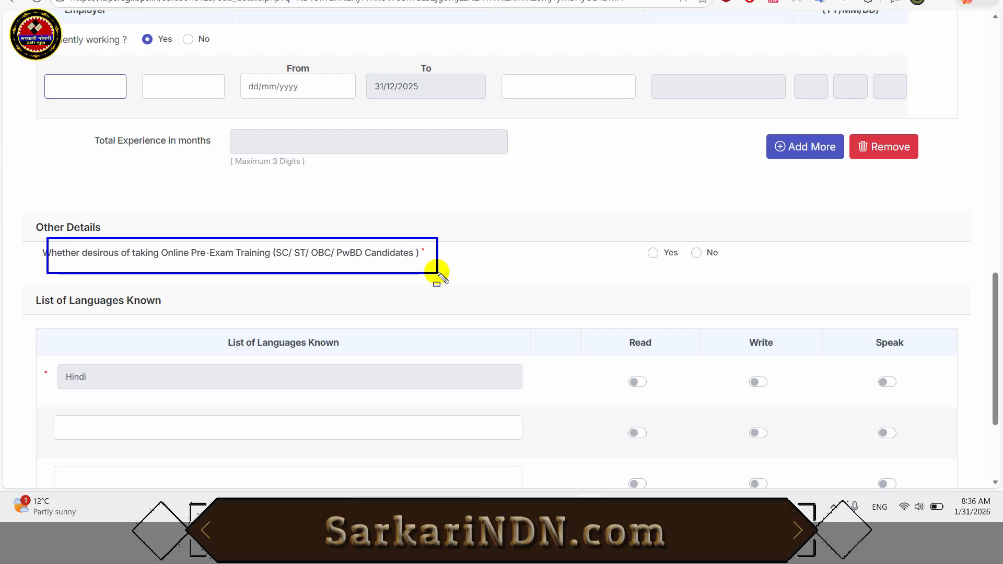
{"action": "left_click_drag", "start_coordinate": [184, 240], "coordinate": [282, 265]}
{"action": "key", "text": "Escape"}
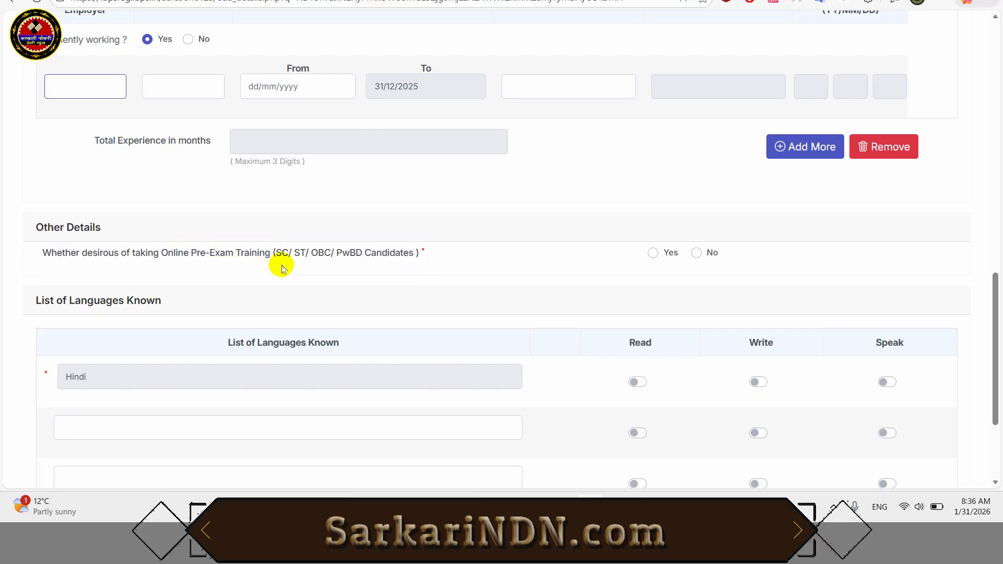
{"action": "left_click_drag", "start_coordinate": [167, 237], "coordinate": [272, 267]}
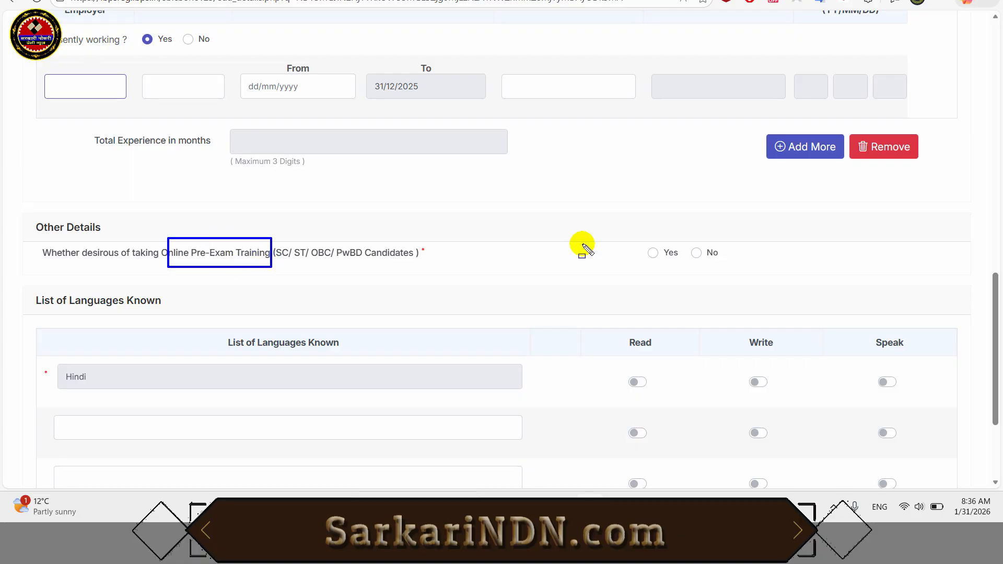
{"action": "key", "text": "Escape"}
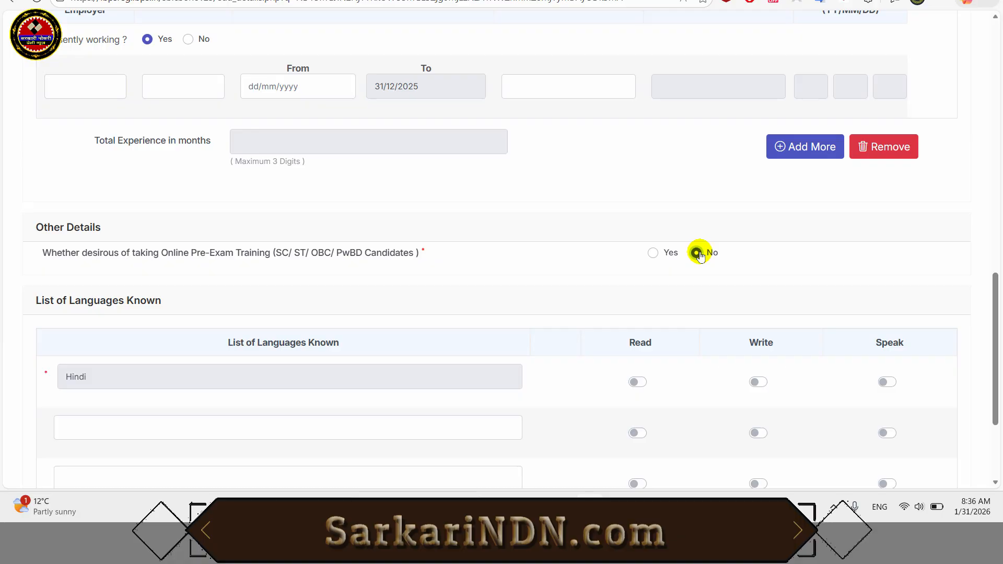
Step: Enable Read, Write and Speak for Hindi in the list of languages known
{"action": "scroll", "coordinate": [700, 256], "scroll_direction": "down", "scroll_amount": 3}
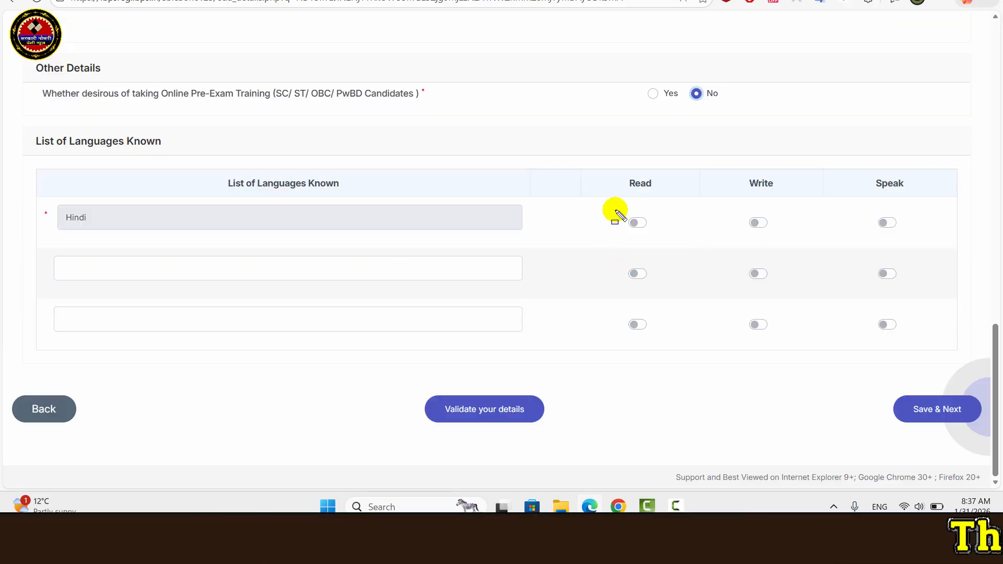
{"action": "left_click_drag", "start_coordinate": [615, 211], "coordinate": [853, 263]}
{"action": "key", "text": "Escape"}
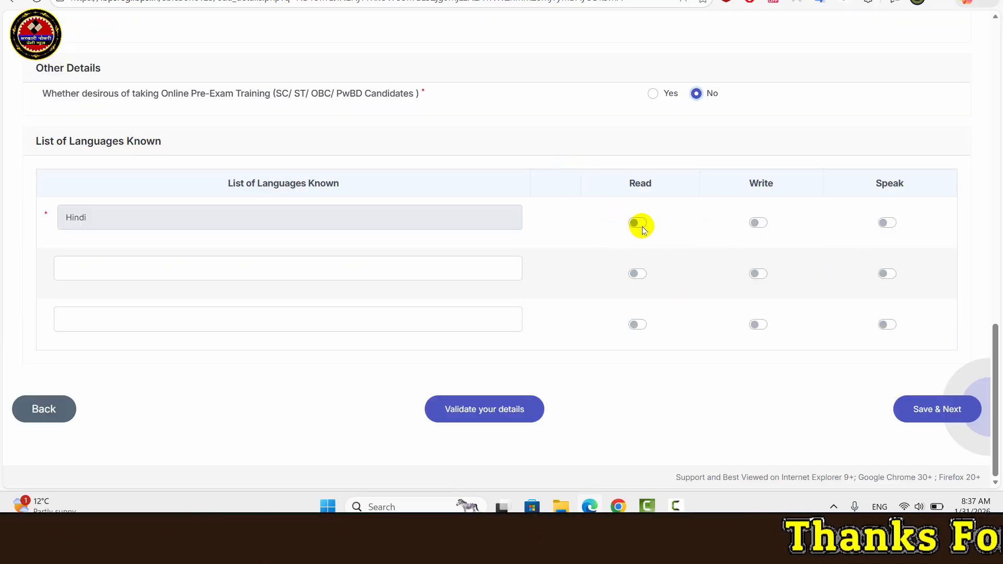
{"action": "left_click", "coordinate": [757, 223]}
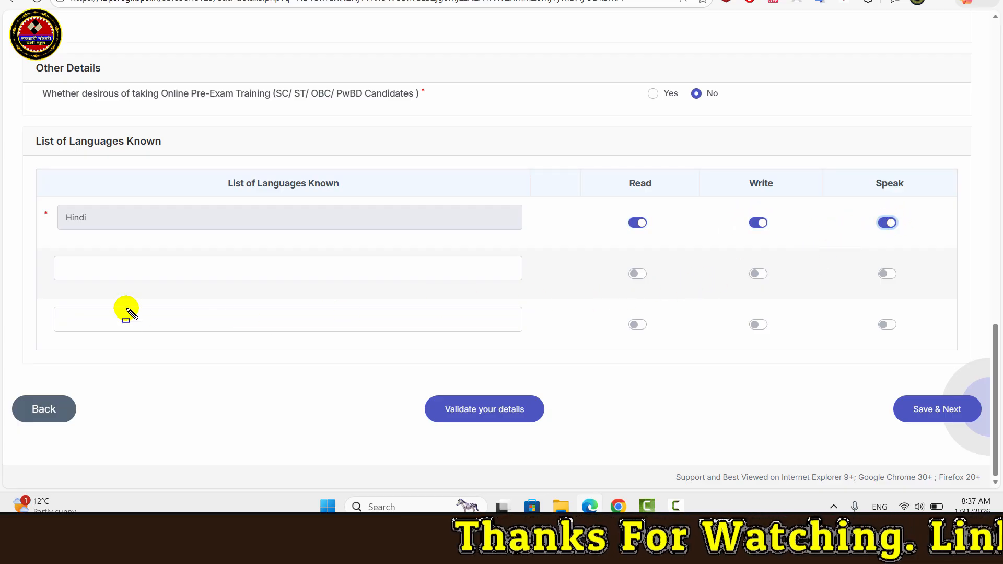
Step: Outline the two additional language rows and their Read, Write and Speak options
{"action": "left_click_drag", "start_coordinate": [73, 254], "coordinate": [179, 296]}
{"action": "key", "text": "Escape"}
{"action": "left_click_drag", "start_coordinate": [65, 298], "coordinate": [284, 349]}
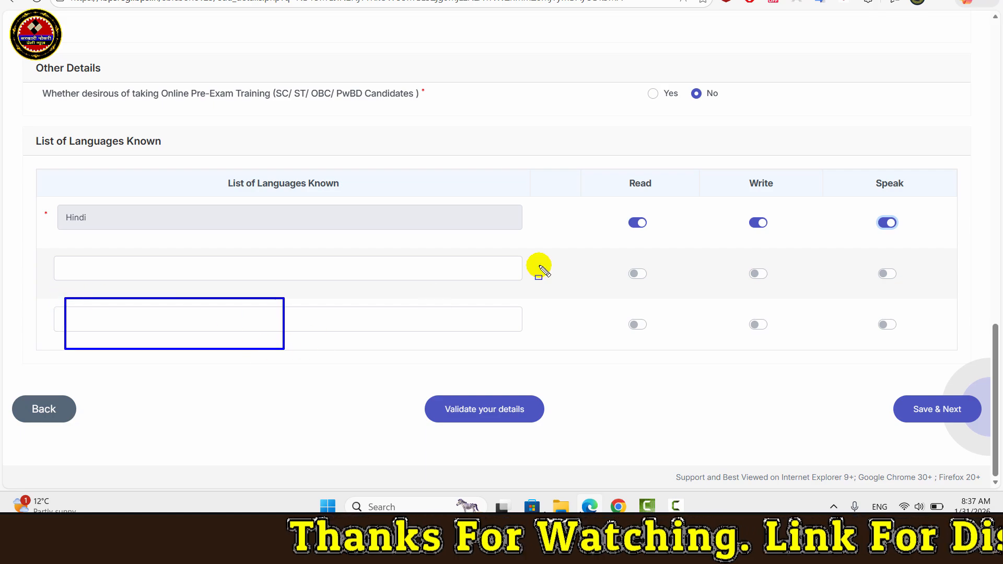
{"action": "left_click_drag", "start_coordinate": [582, 241], "coordinate": [929, 335]}
{"action": "key", "text": "Escape"}
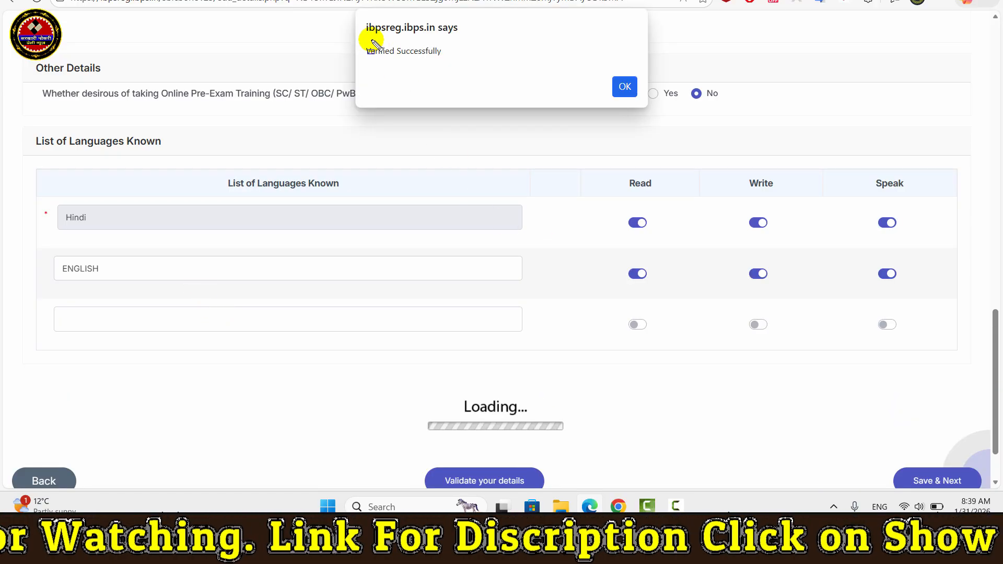
Step: Acknowledge the verification message and save the qualification page to continue to the registration preview
{"action": "left_click_drag", "start_coordinate": [367, 38], "coordinate": [477, 72]}
{"action": "key", "text": "Escape"}
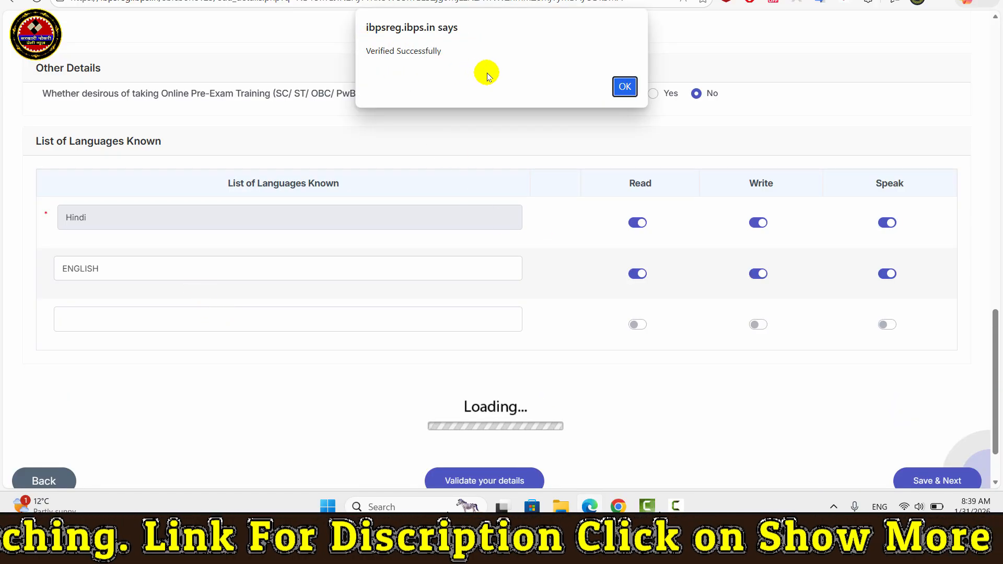
{"action": "left_click", "coordinate": [624, 86]}
{"action": "left_click", "coordinate": [933, 405]}
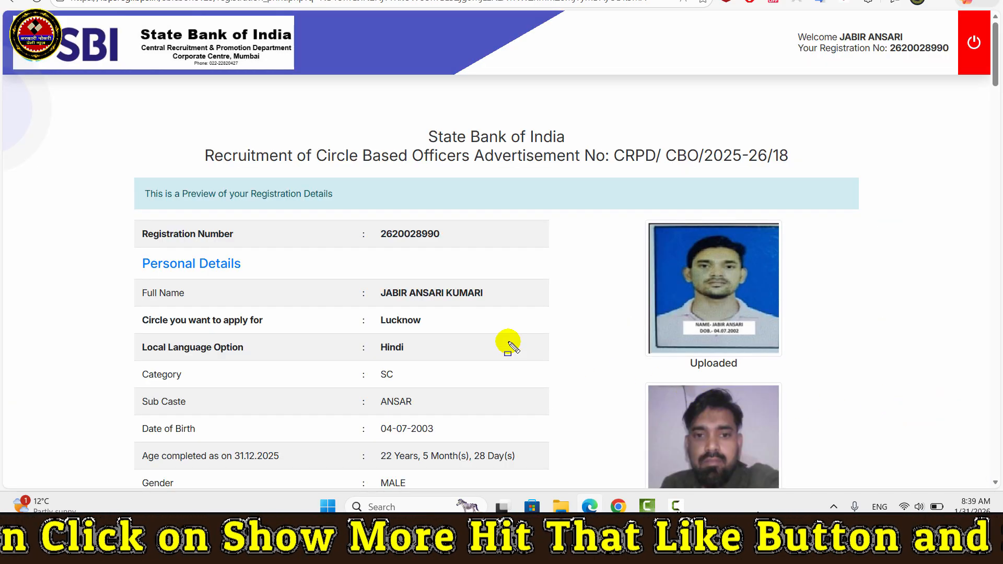
Step: Review the registration preview, outlining the personal details, the photos and the closing declaration
{"action": "left_click_drag", "start_coordinate": [118, 138], "coordinate": [268, 183]}
{"action": "left_click_drag", "start_coordinate": [369, 229], "coordinate": [815, 440]}
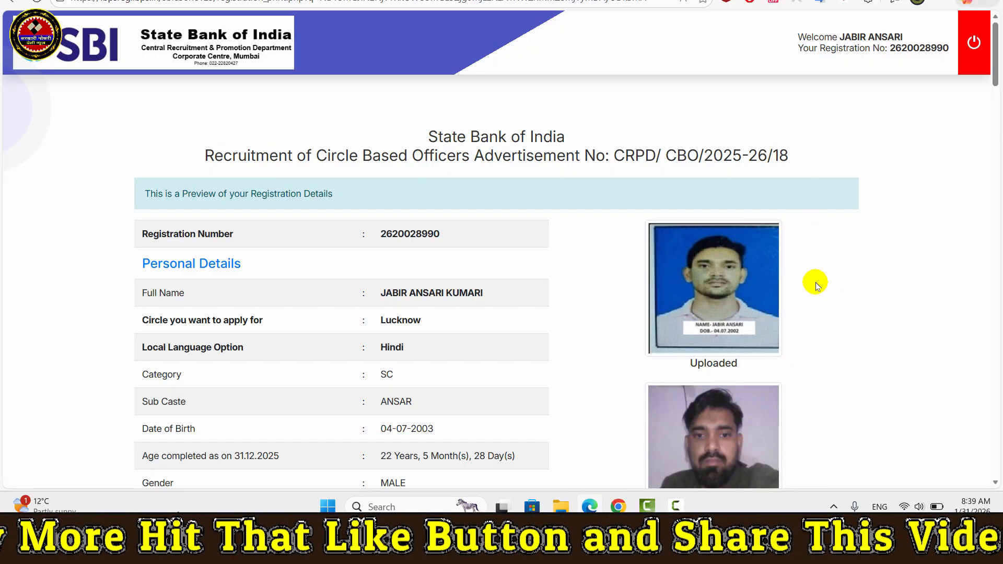
{"action": "key", "text": "End"}
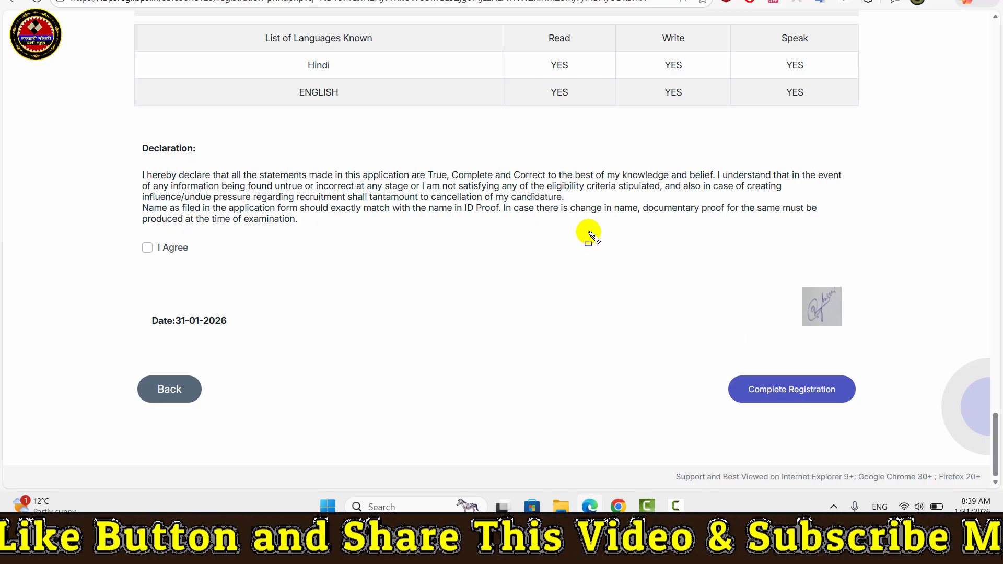
{"action": "mouse_move", "coordinate": [112, 127]}
{"action": "left_mouse_down"}
{"action": "mouse_move", "coordinate": [168, 159]}
{"action": "mouse_move", "coordinate": [645, 271]}
{"action": "mouse_move", "coordinate": [892, 274]}
{"action": "left_mouse_up"}
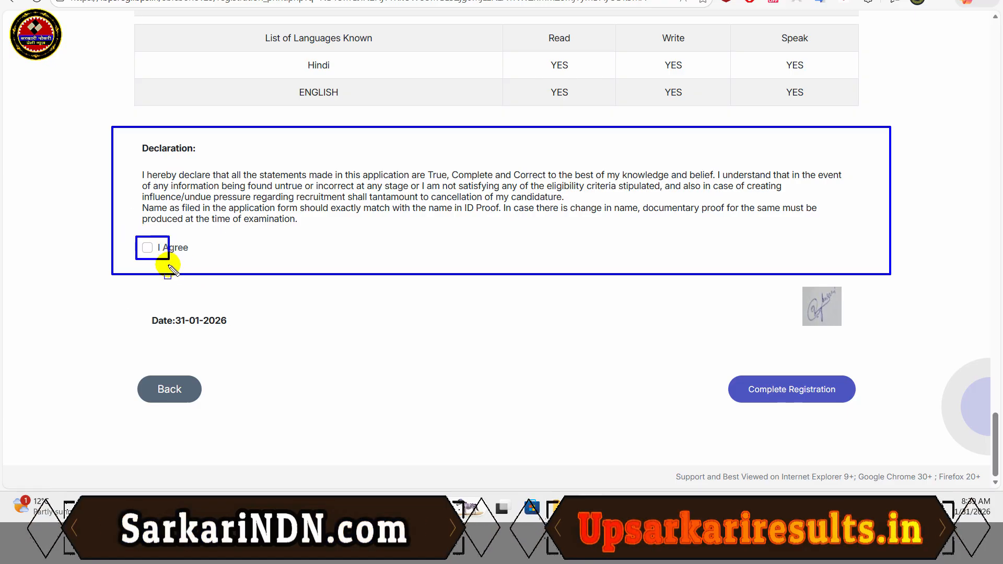
Step: Agree to the declaration and complete the registration, confirming the prompts to proceed to document upload
{"action": "left_click", "coordinate": [148, 248]}
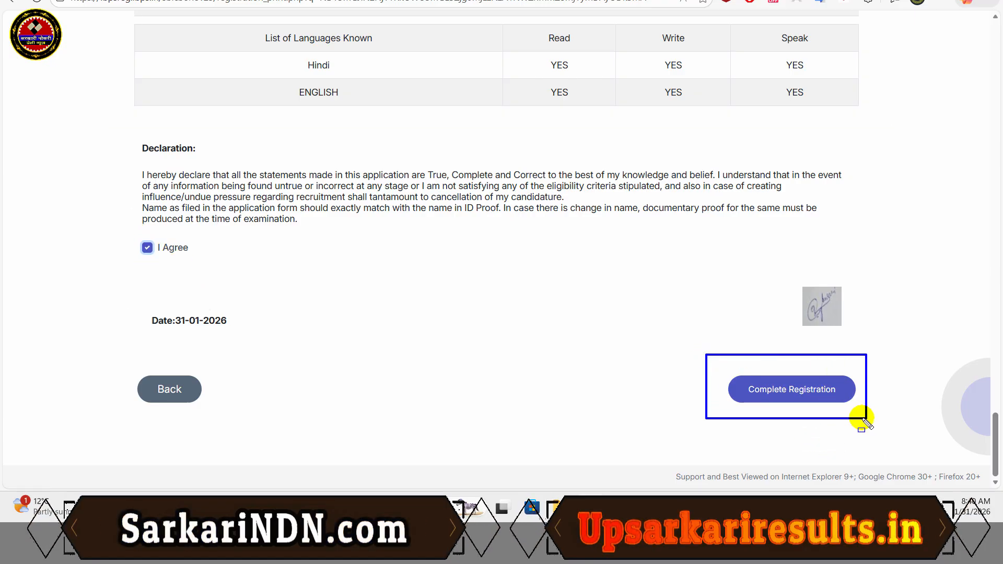
{"action": "left_click", "coordinate": [794, 397]}
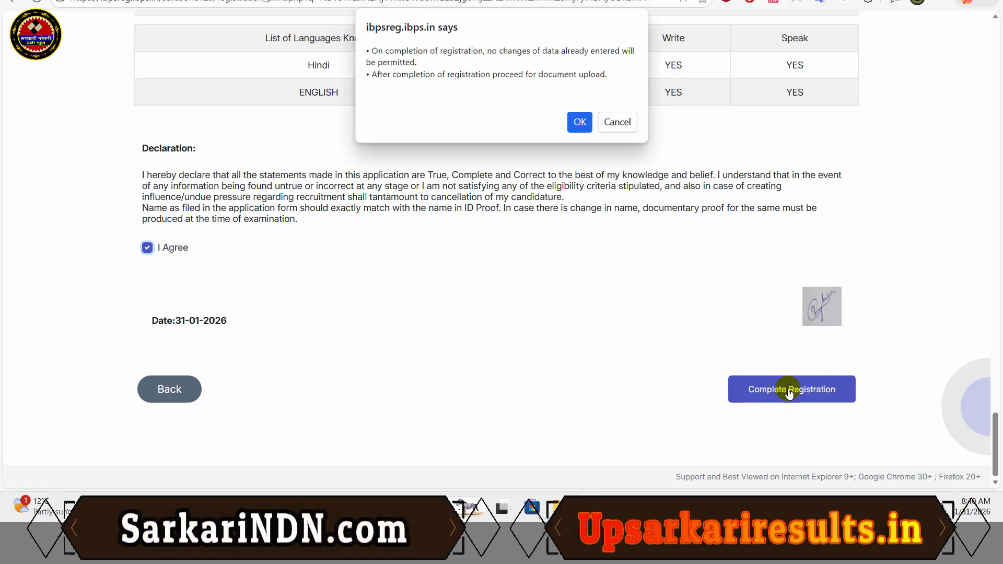
{"action": "left_click", "coordinate": [580, 123]}
{"action": "left_click", "coordinate": [580, 87]}
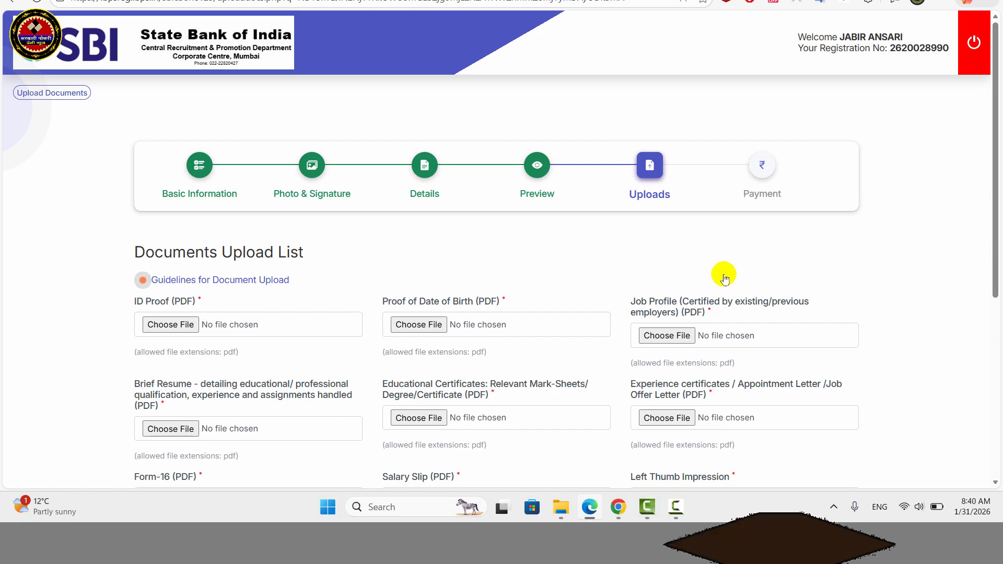
Step: Outline the Documents Upload List and its ID Proof (PDF) field
{"action": "left_click_drag", "start_coordinate": [103, 238], "coordinate": [809, 463]}
{"action": "scroll", "coordinate": [773, 396], "scroll_direction": "down", "scroll_amount": 3}
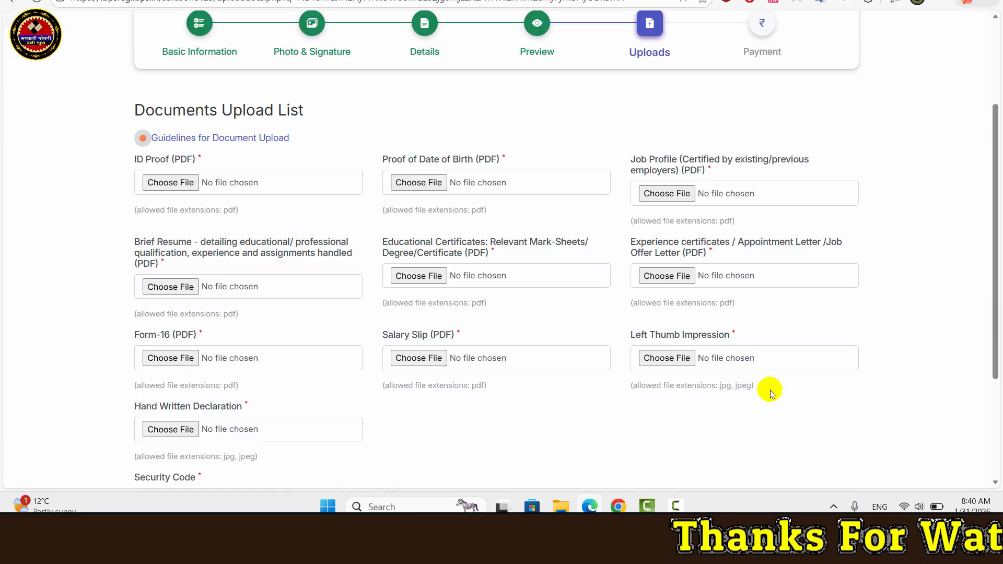
{"action": "left_click_drag", "start_coordinate": [118, 116], "coordinate": [236, 164]}
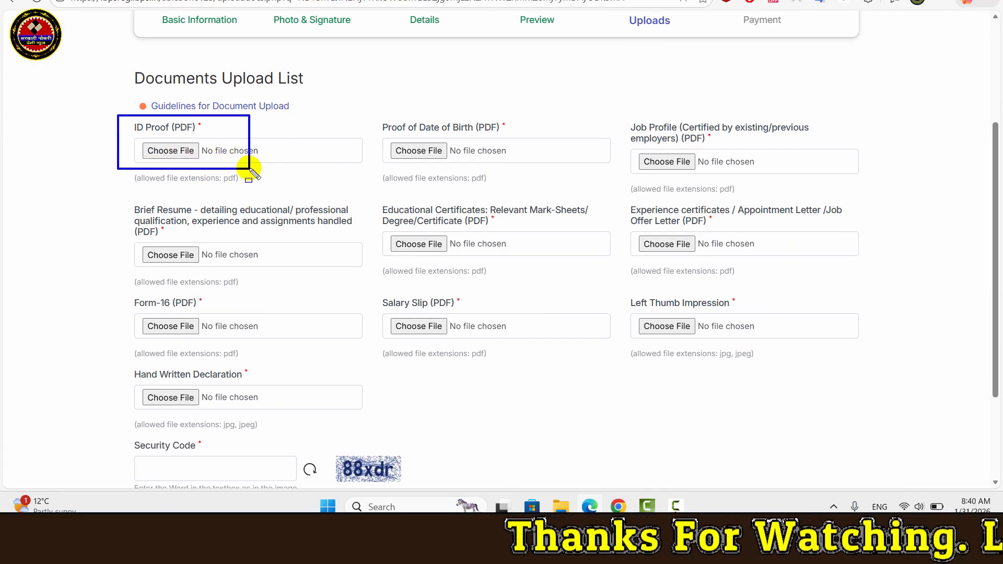